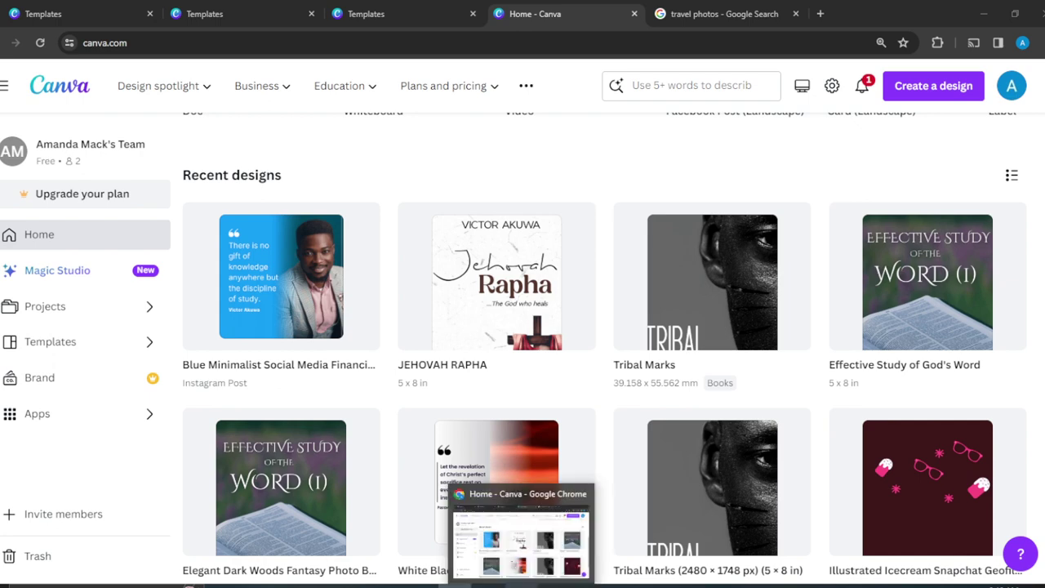
- Bring the Chrome window showing Canva's home page and recent designs to the front
click(524, 563)
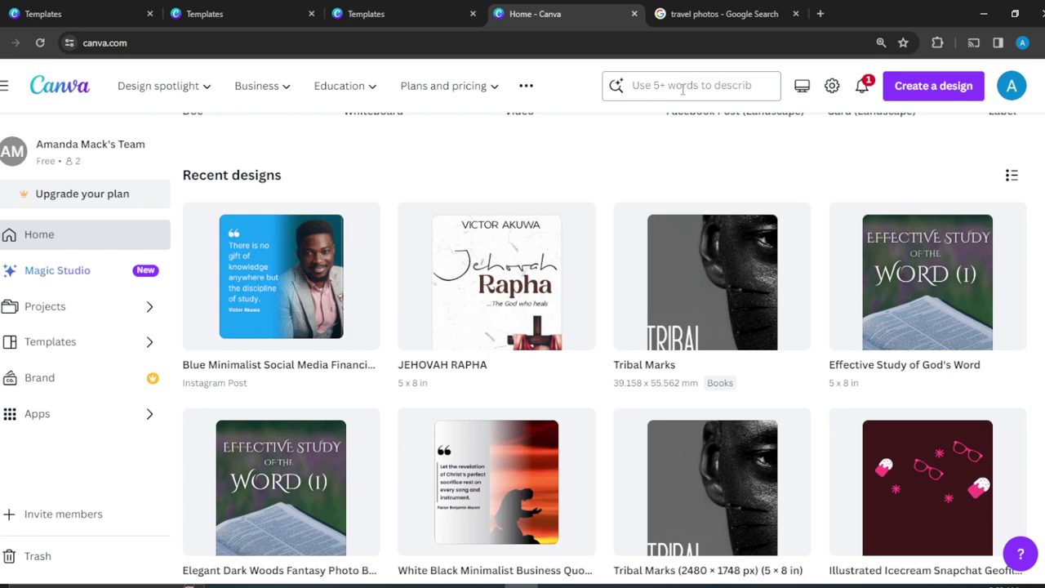
- Search Canva templates for 'merchandise for online store'
click(683, 90)
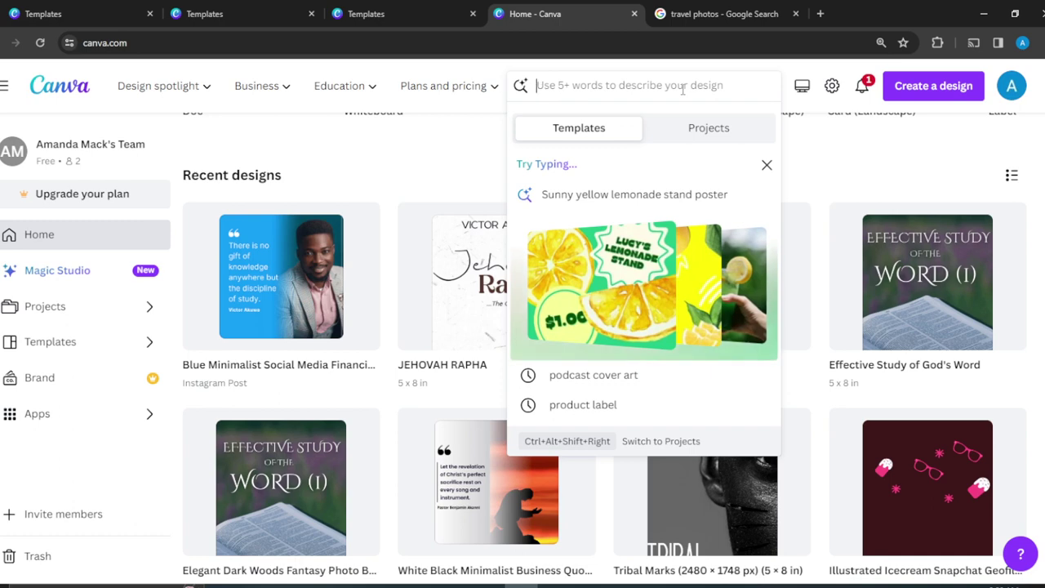
text(mer)
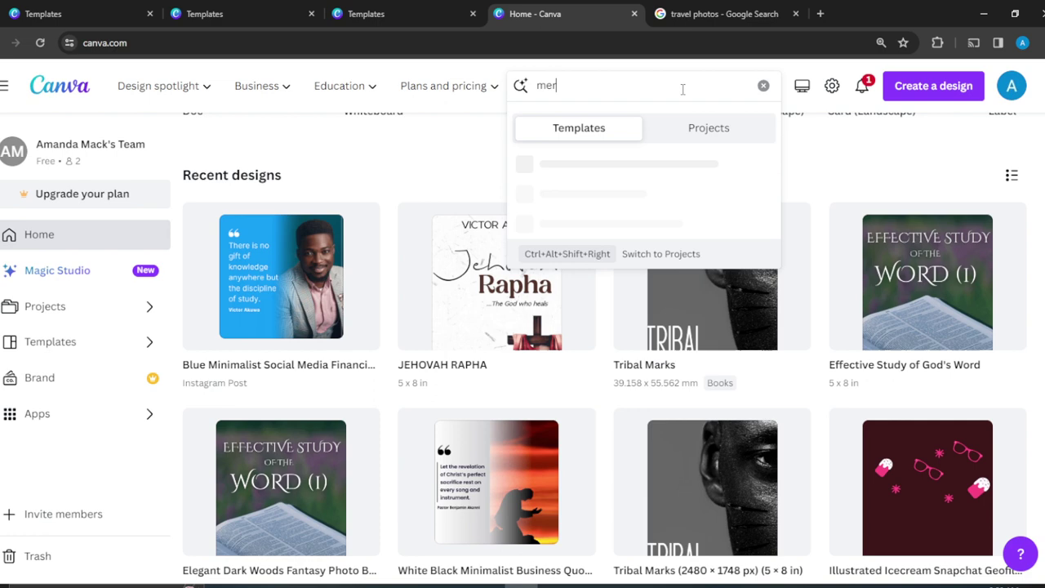
text(chand)
text(ise)
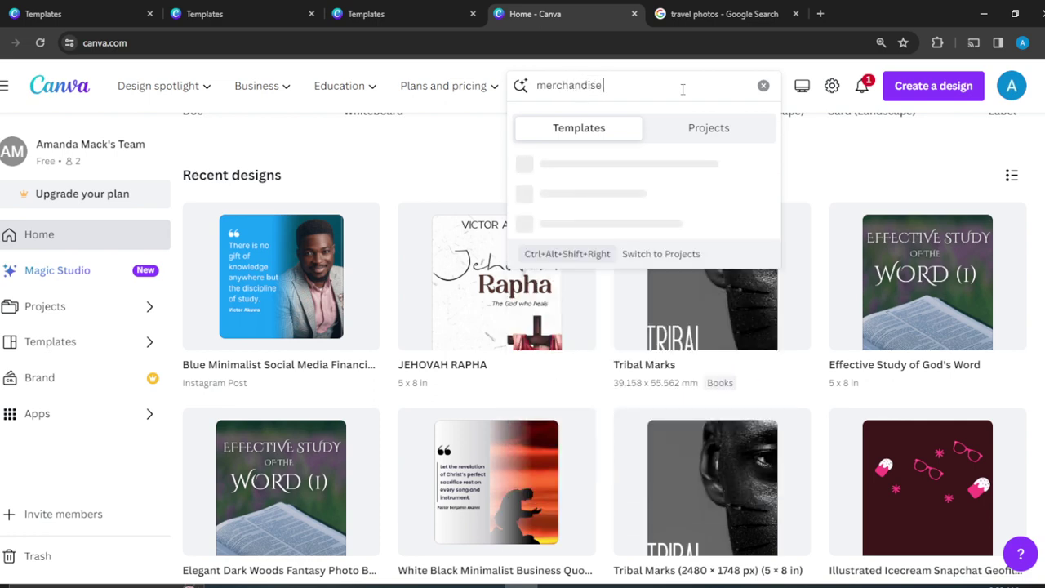
text( for o)
text(nline s)
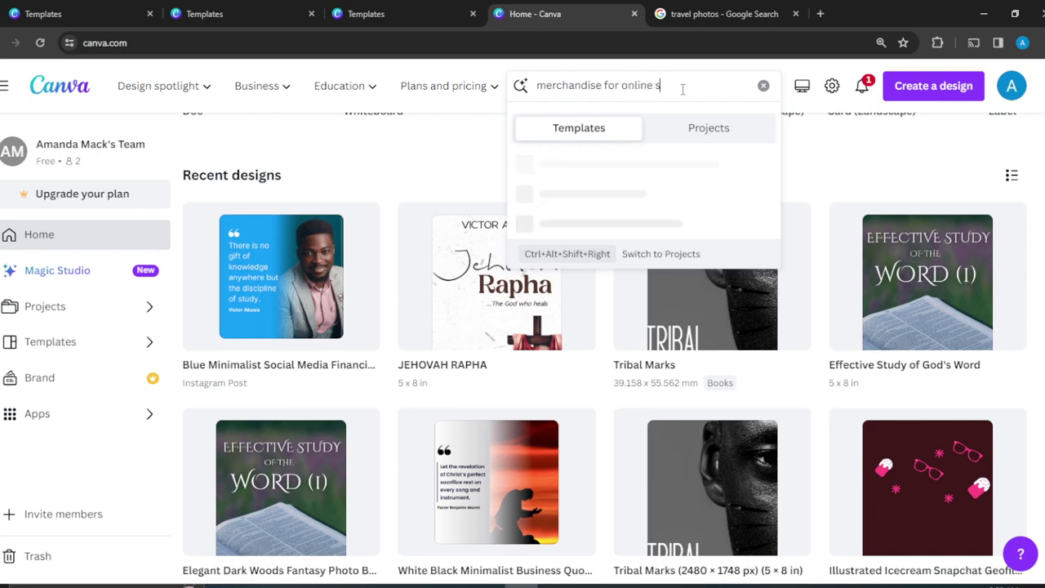
text(tore)
key(Return)
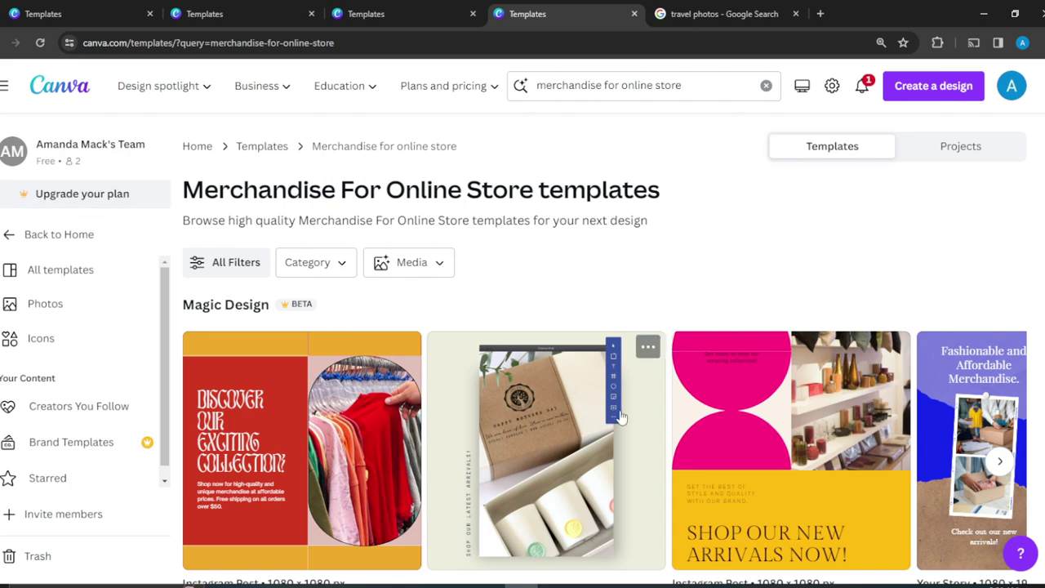
- Browse the merchandise results: online-store logos, a T-shirt merchandise story and mug designs
scroll(604, 343, down, 3)
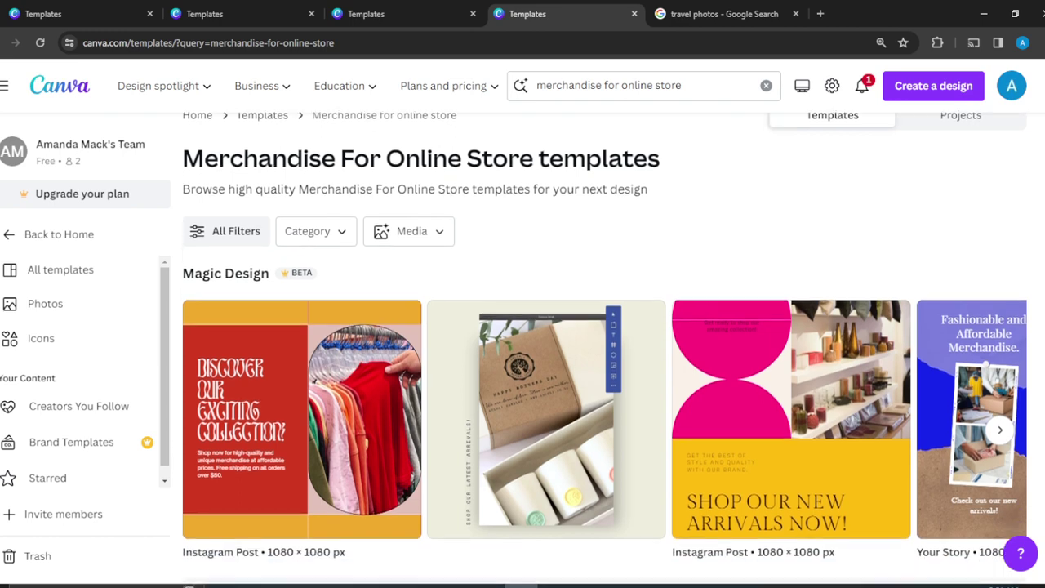
scroll(604, 343, down, 1)
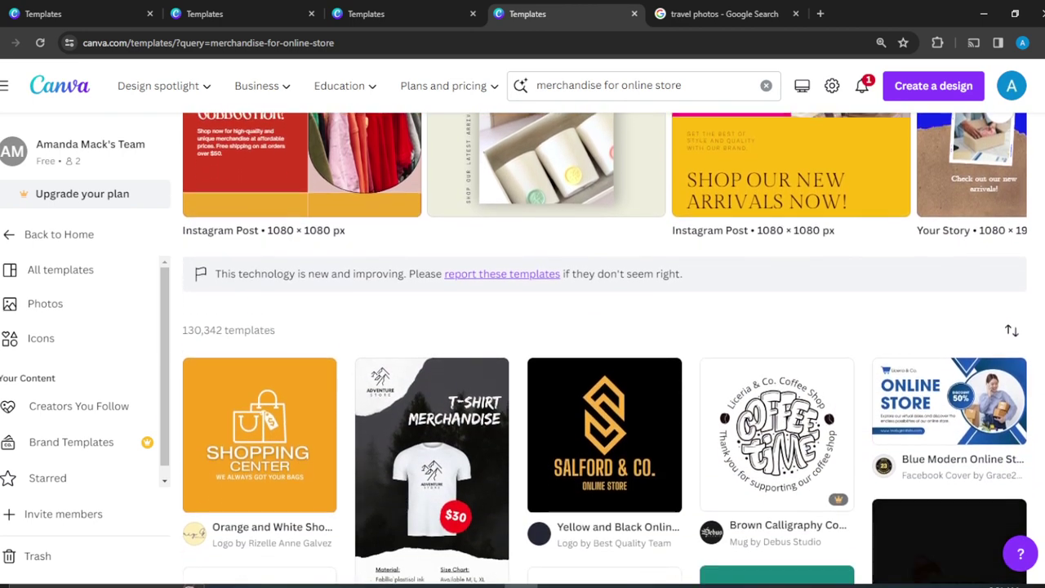
scroll(604, 343, down, 1)
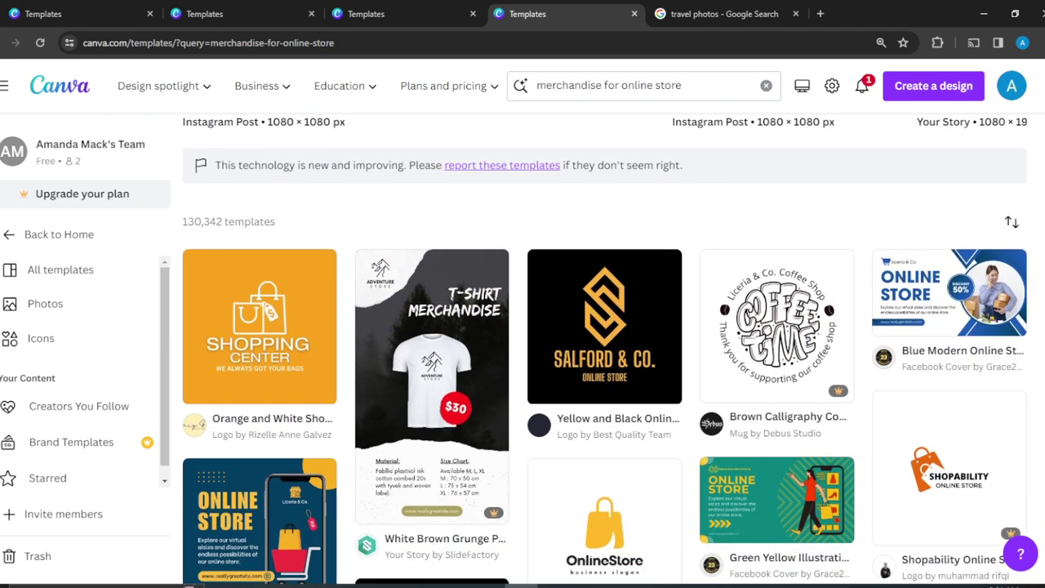
scroll(604, 343, down, 5)
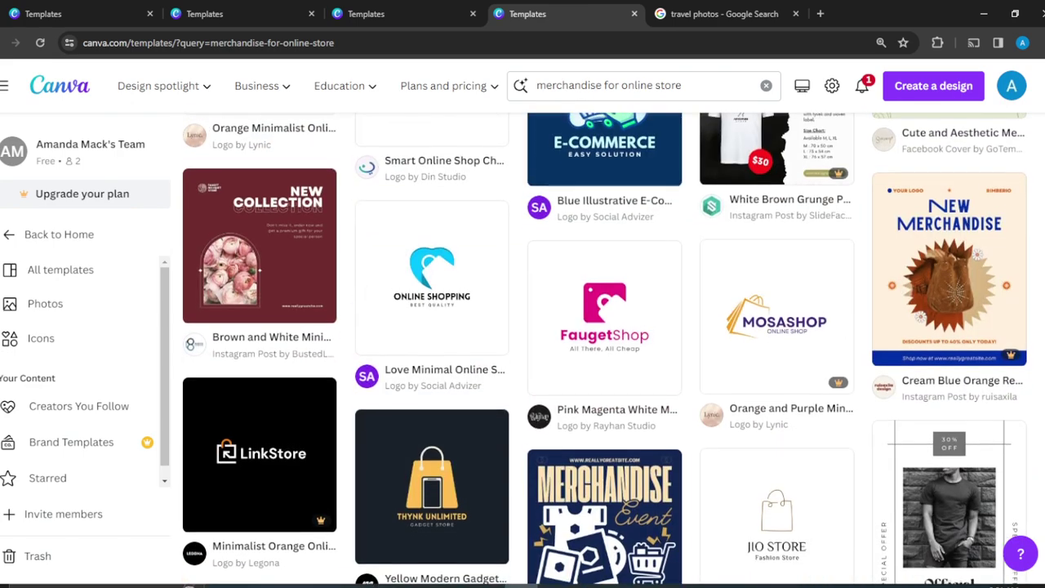
scroll(604, 343, up, 1)
scroll(604, 343, up, 1)
scroll(605, 343, up, 1)
scroll(604, 343, up, 1)
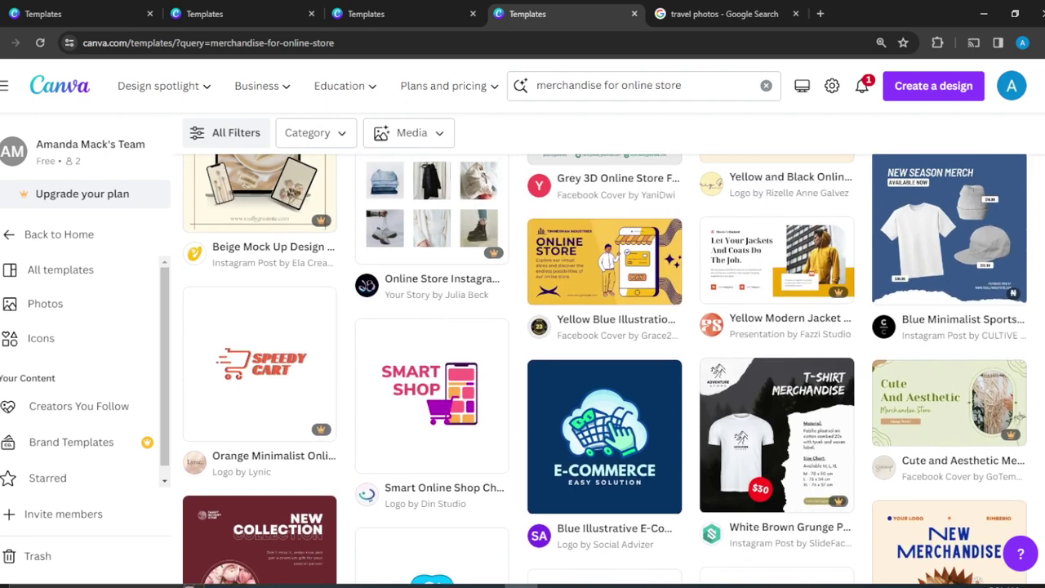
scroll(604, 343, up, 1)
scroll(605, 343, up, 1)
scroll(605, 343, up, 1)
scroll(604, 343, up, 1)
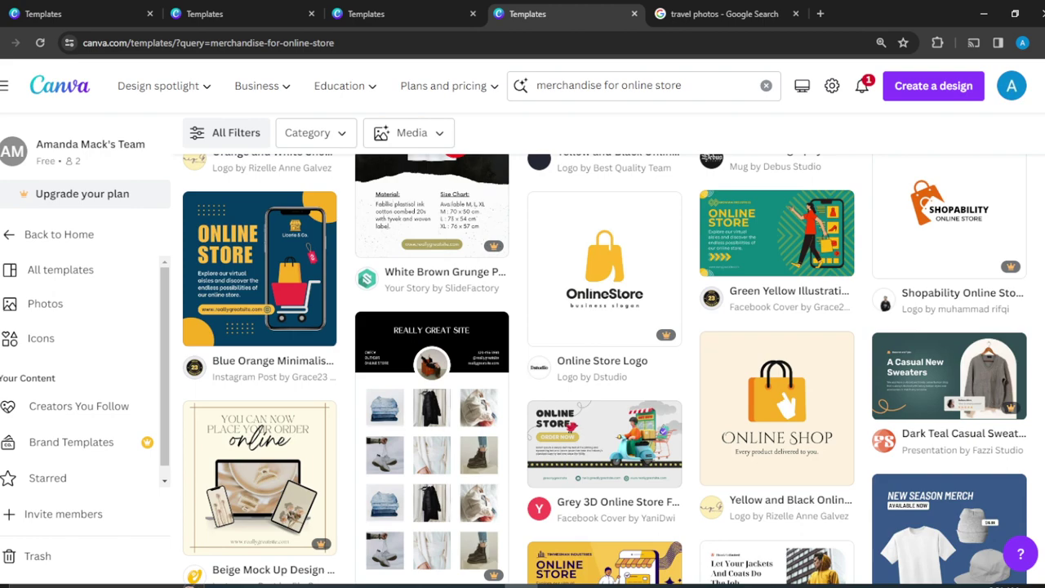
scroll(604, 343, up, 1)
scroll(604, 343, up, 1)
scroll(605, 343, up, 1)
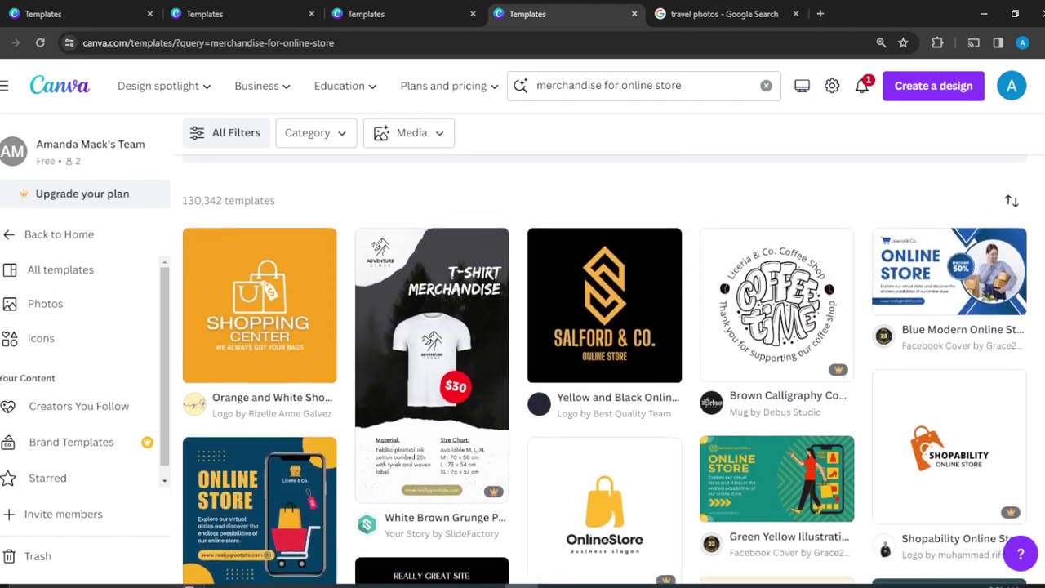
scroll(604, 343, up, 1)
scroll(604, 343, up, 1)
scroll(605, 343, up, 1)
scroll(604, 343, up, 1)
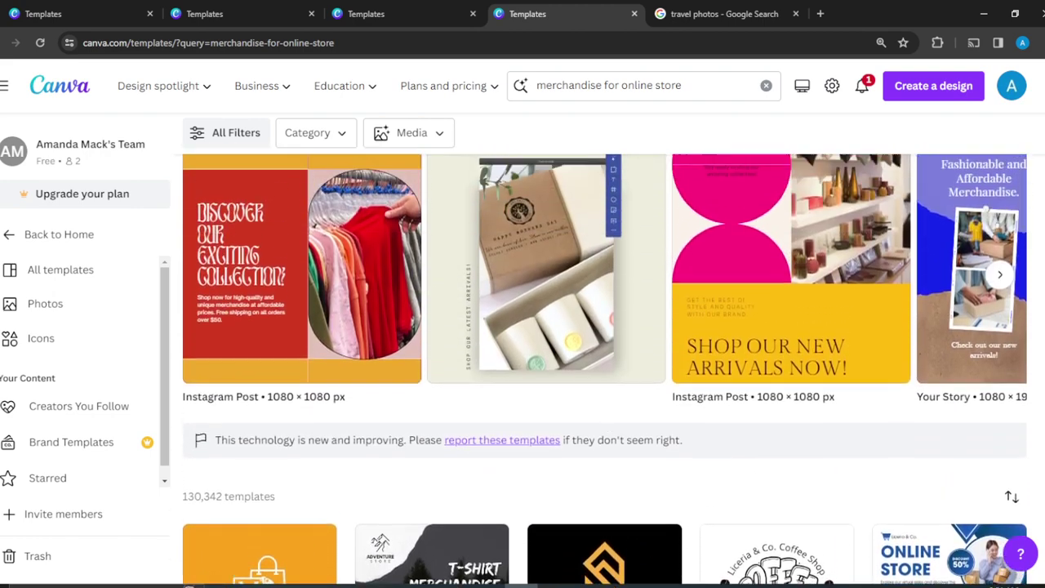
scroll(604, 343, up, 1)
scroll(604, 343, up, 1)
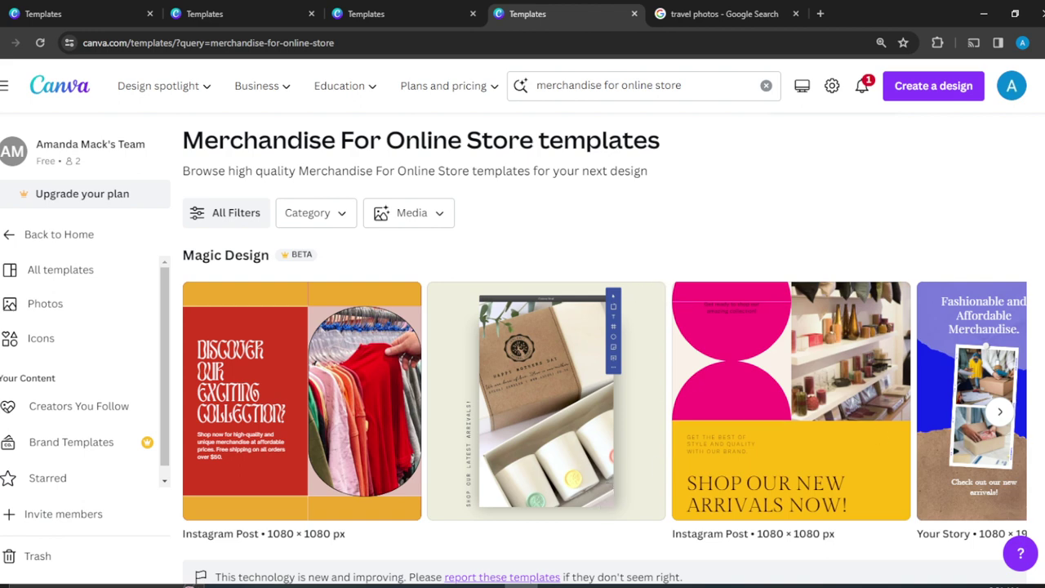
scroll(604, 351, down, 1)
scroll(604, 351, down, 1)
scroll(605, 352, down, 1)
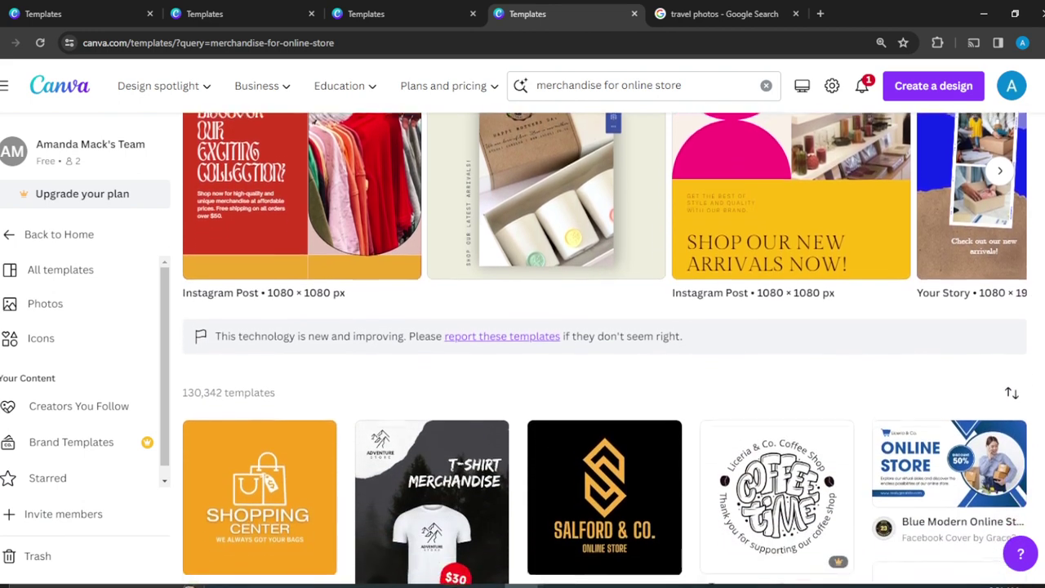
scroll(605, 351, down, 1)
scroll(605, 352, down, 1)
scroll(604, 351, down, 1)
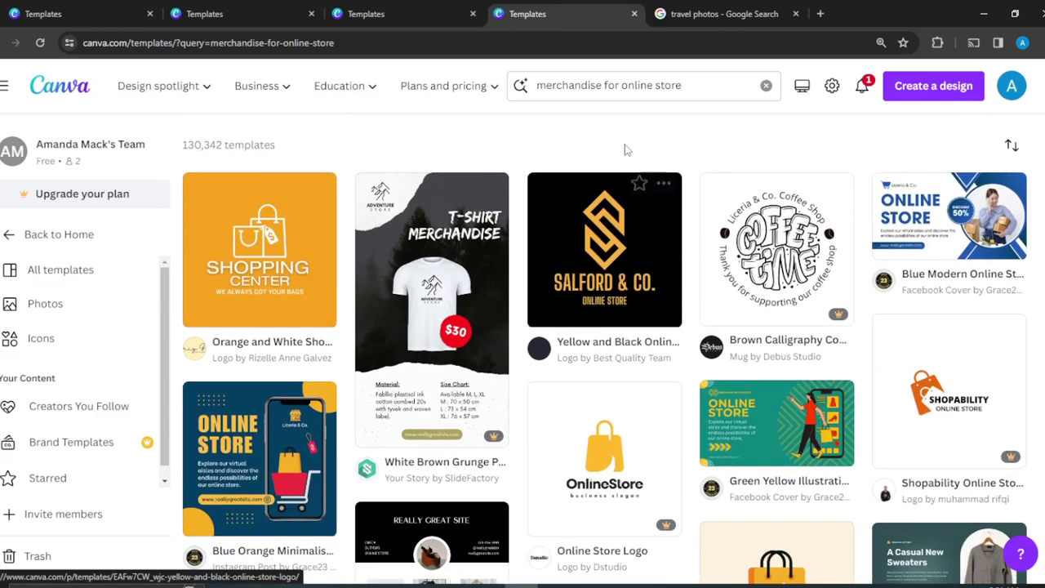
click(685, 84)
key(BackSpace)
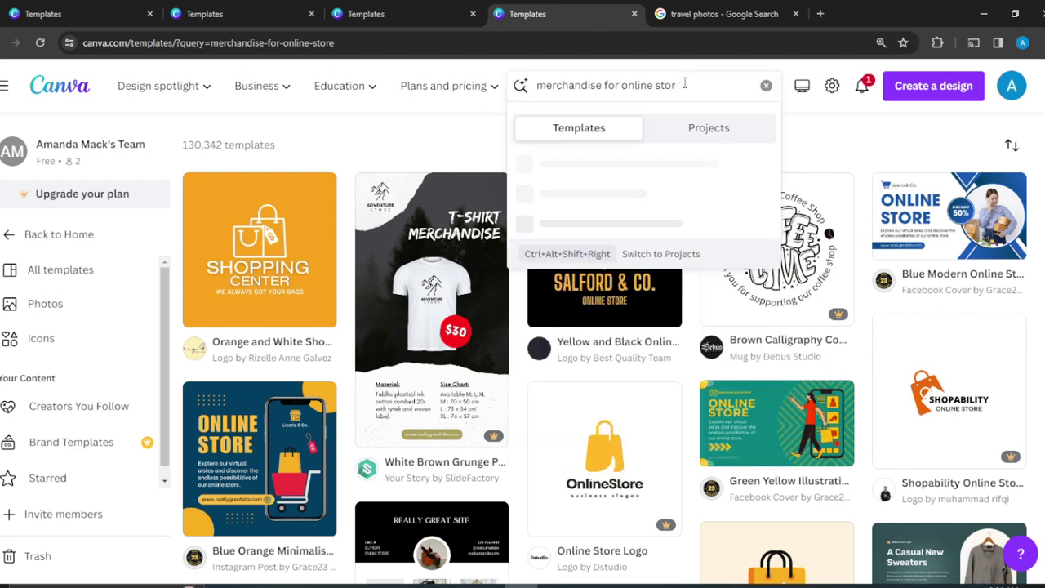
key(BackSpace)
key(BackSpace)
key(BackSpace)
key(BackSpace)
key(BackSpace)
key(BackSpace)
key(BackSpace)
key(BackSpace)
key(BackSpace)
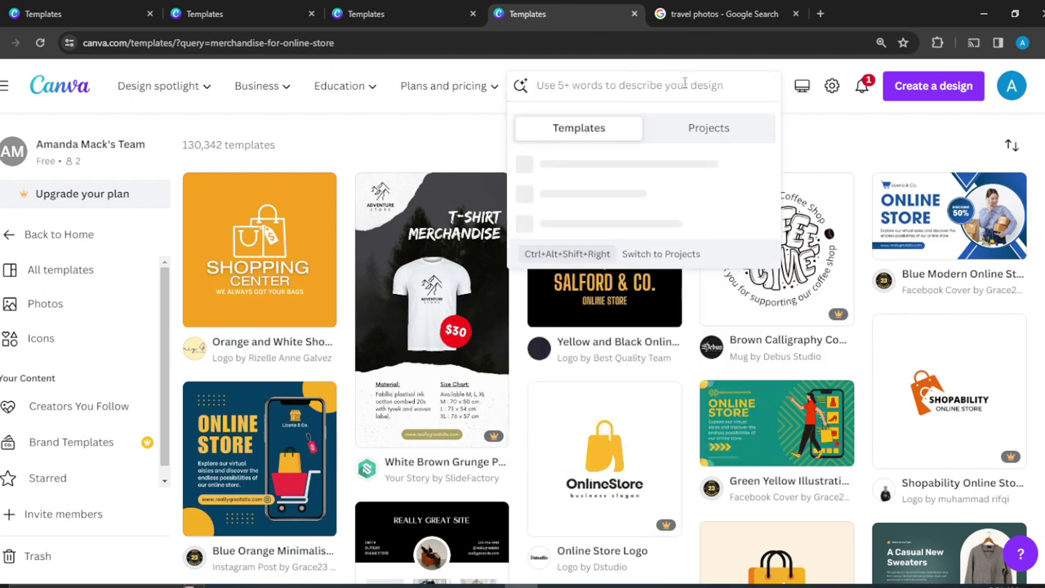
text(customise)
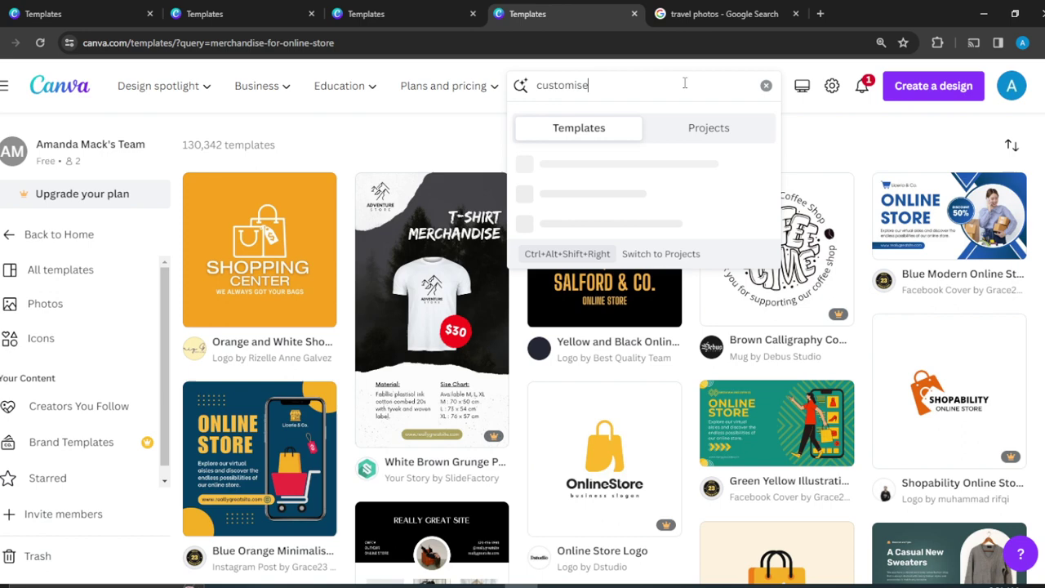
text( tshirt)
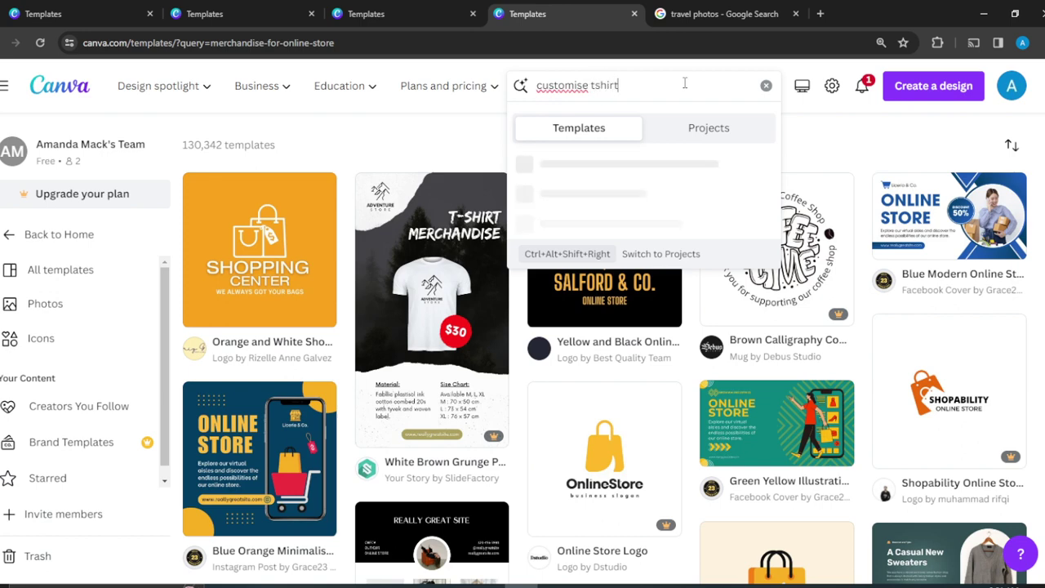
key(Return)
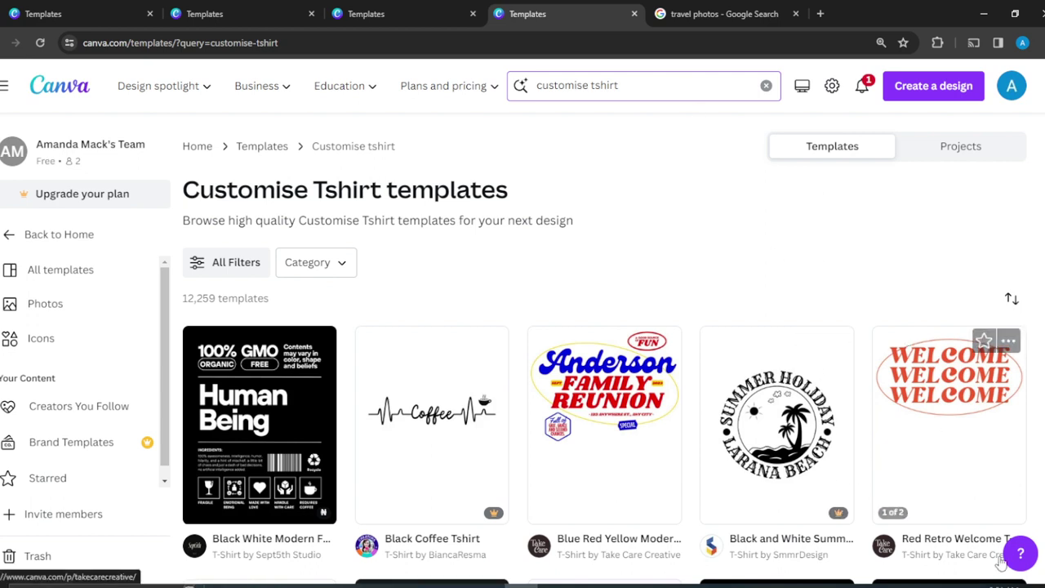
scroll(604, 351, down, 5)
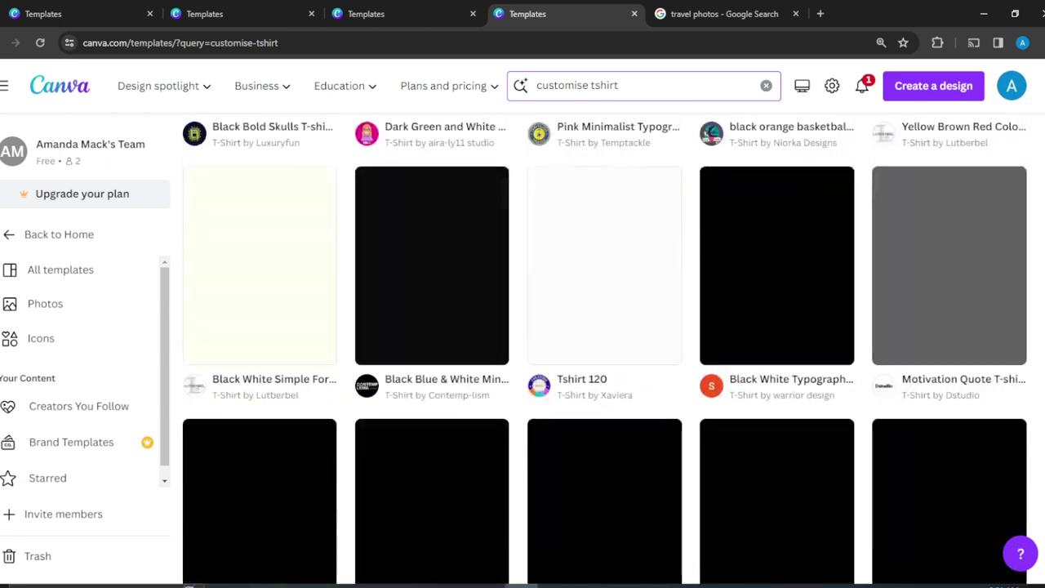
scroll(605, 351, down, 5)
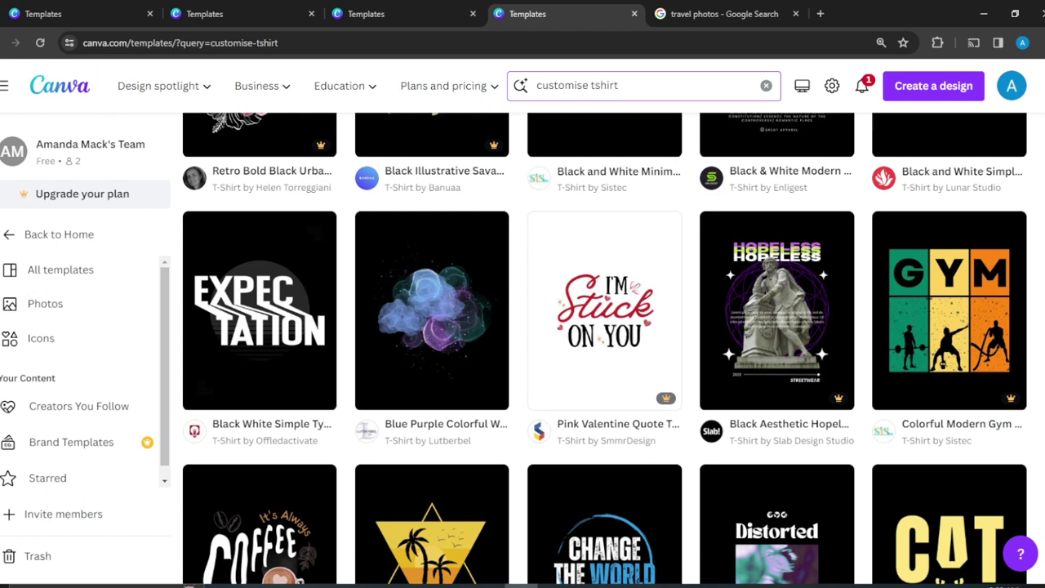
scroll(604, 348, up, 1)
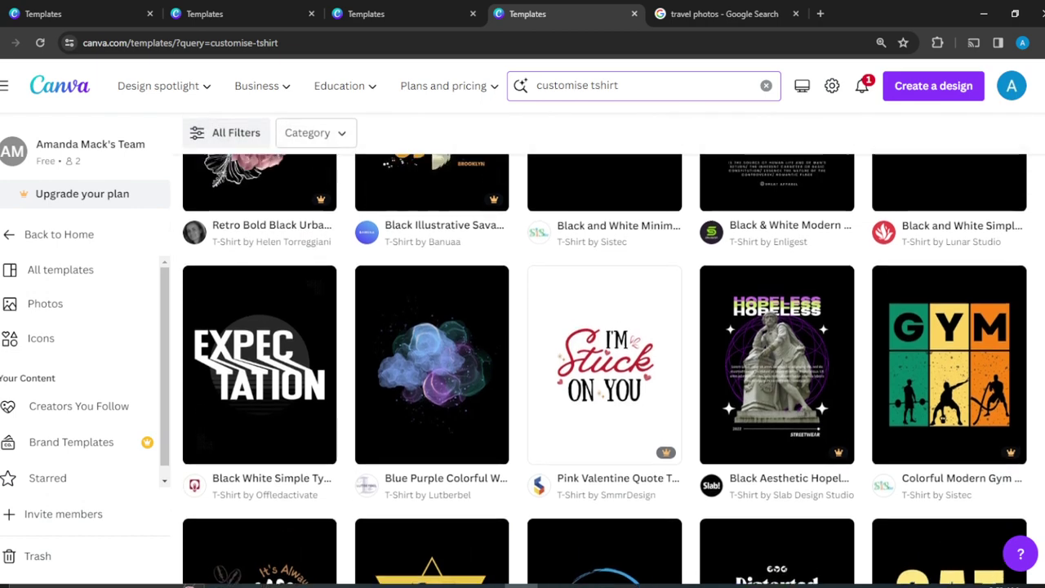
scroll(604, 349, up, 1)
scroll(604, 349, up, 1)
scroll(605, 349, up, 1)
scroll(604, 349, up, 1)
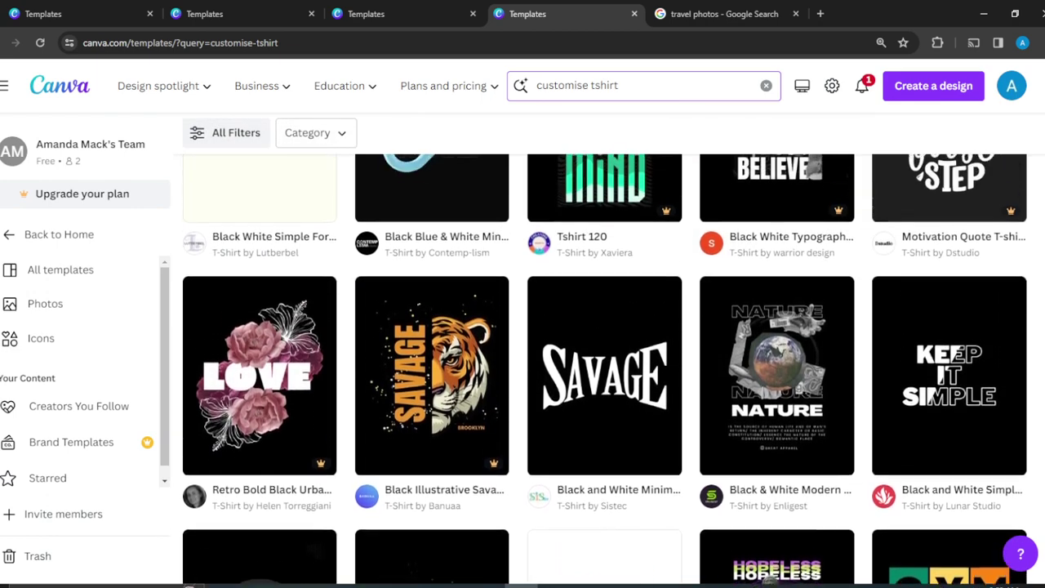
scroll(604, 349, up, 1)
scroll(604, 349, up, 1)
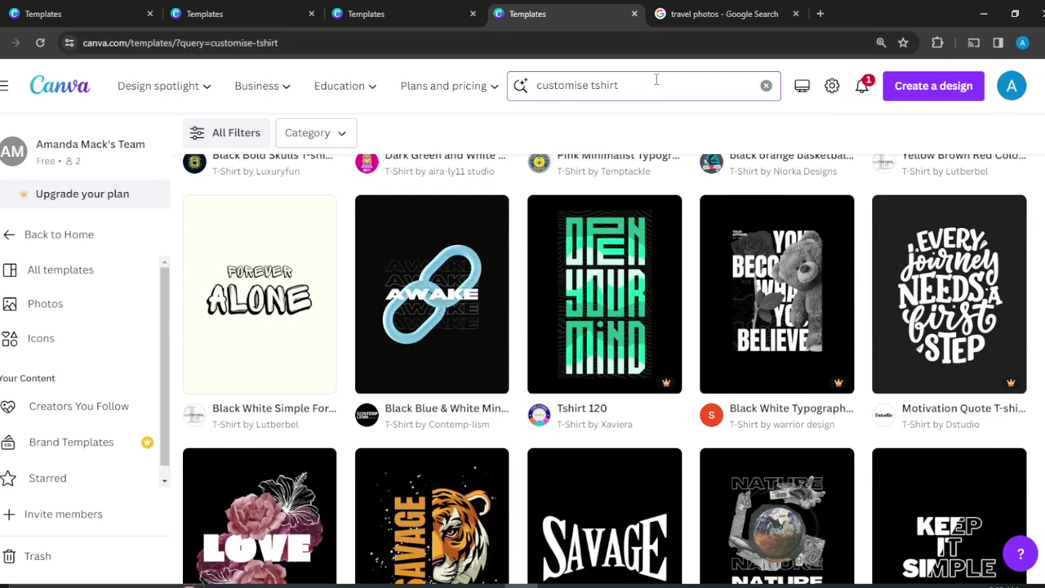
- Replace the current template search with 'tshirt'
click(656, 80)
key(BackSpace)
key(BackSpace)
key(BackSpace)
key(BackSpace)
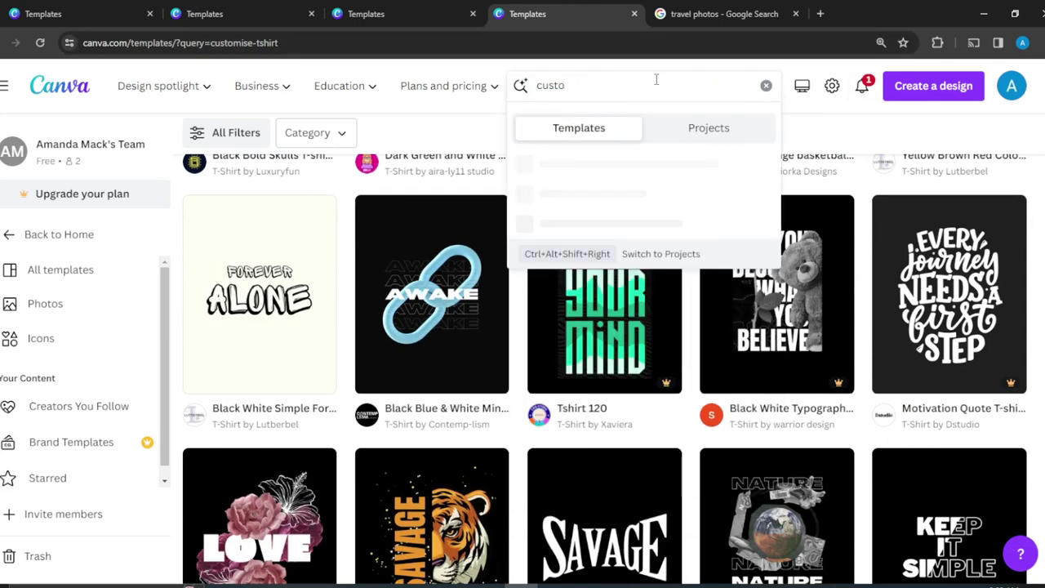
key(BackSpace)
key(BackSpace)
key(BackSpace)
text(tshi)
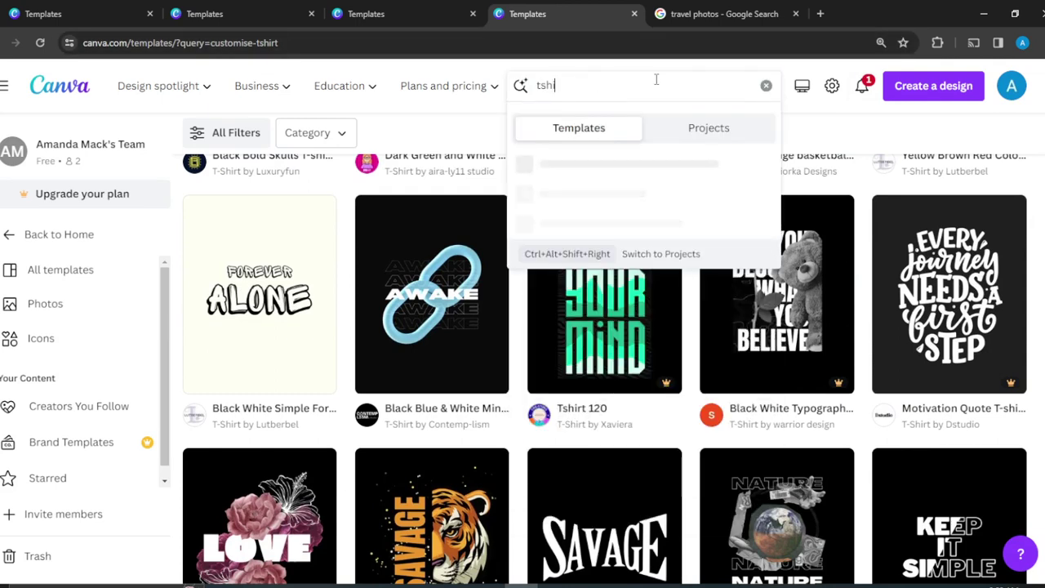
text(rt)
key(Return)
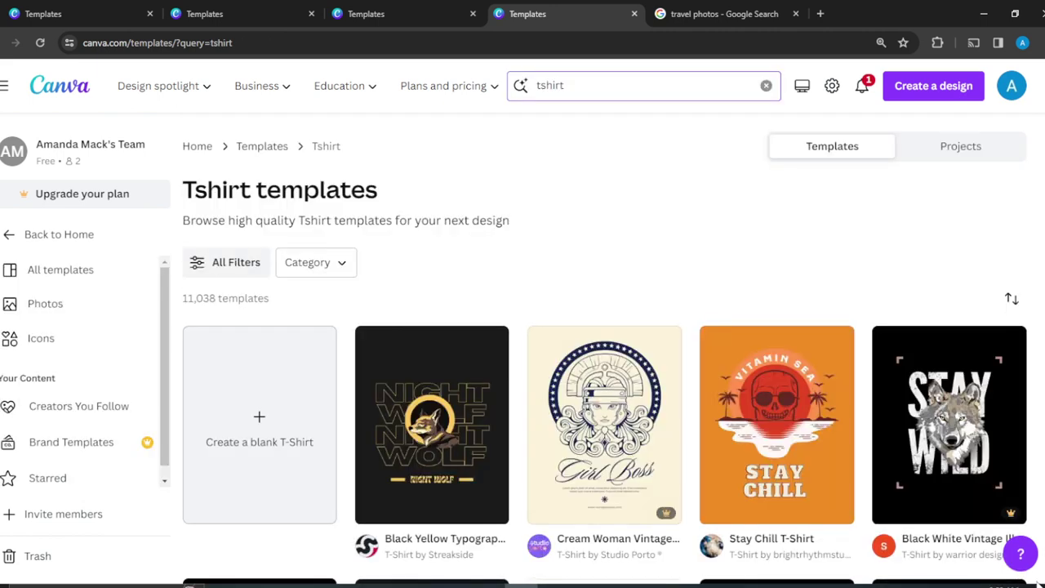
- Browse the T-shirt results such as Gym Lover, Expectation and Classic Vintage
scroll(605, 349, down, 1)
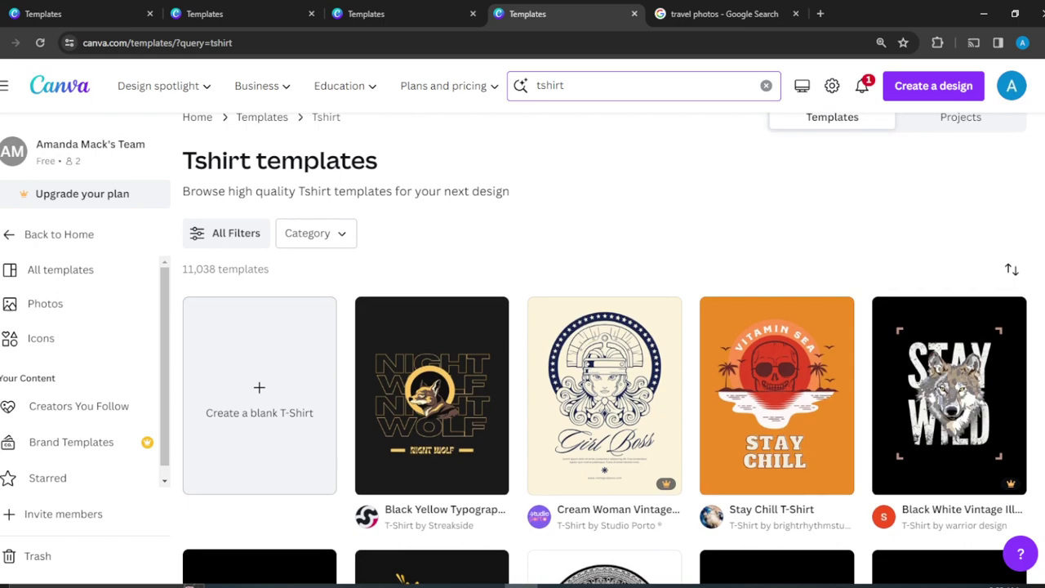
scroll(605, 349, down, 1)
scroll(604, 349, down, 1)
scroll(604, 349, down, 1)
scroll(604, 348, down, 1)
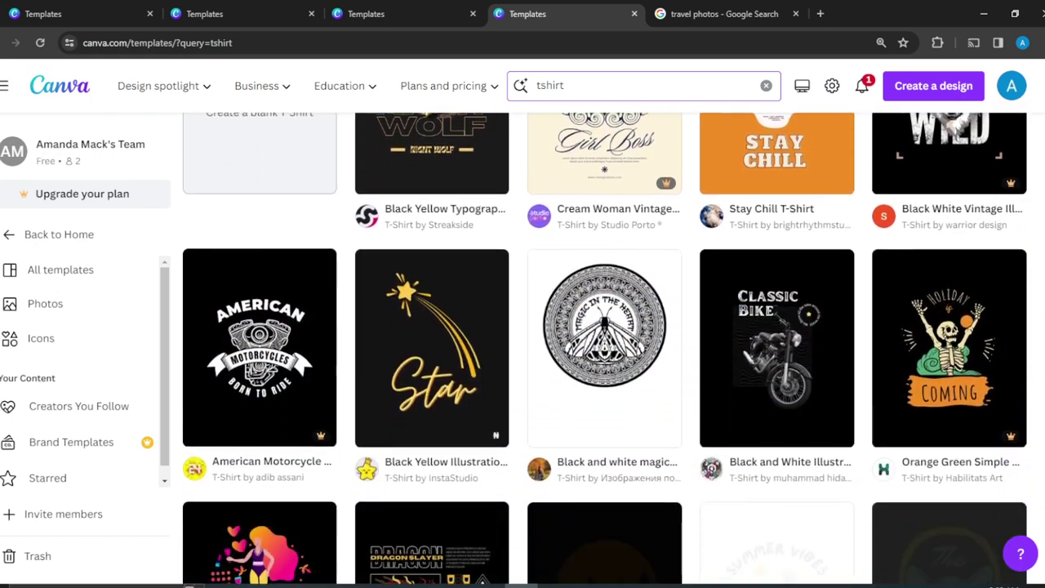
scroll(604, 349, down, 3)
scroll(604, 349, down, 2)
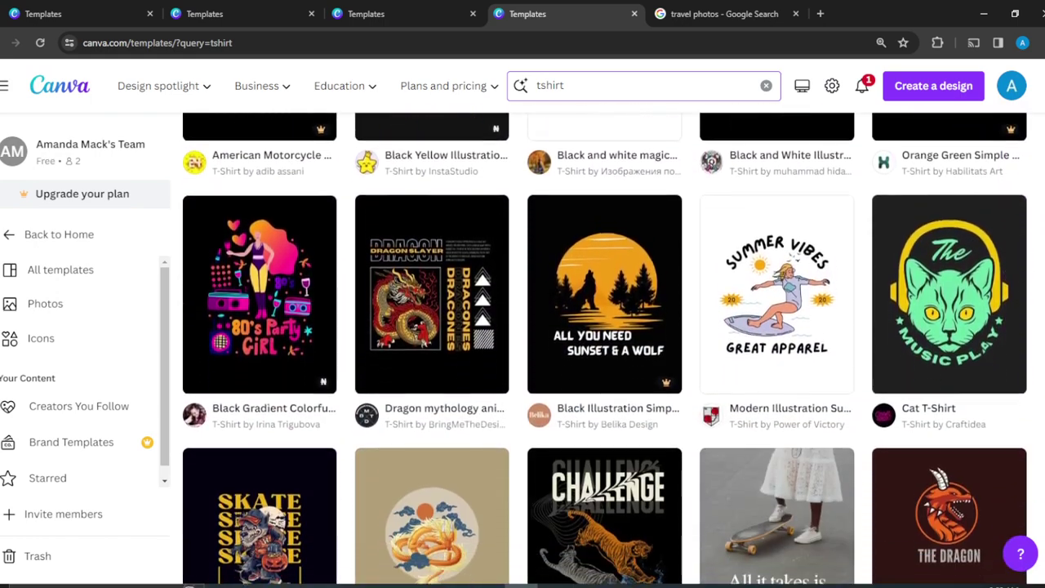
scroll(605, 349, down, 2)
scroll(605, 349, down, 1)
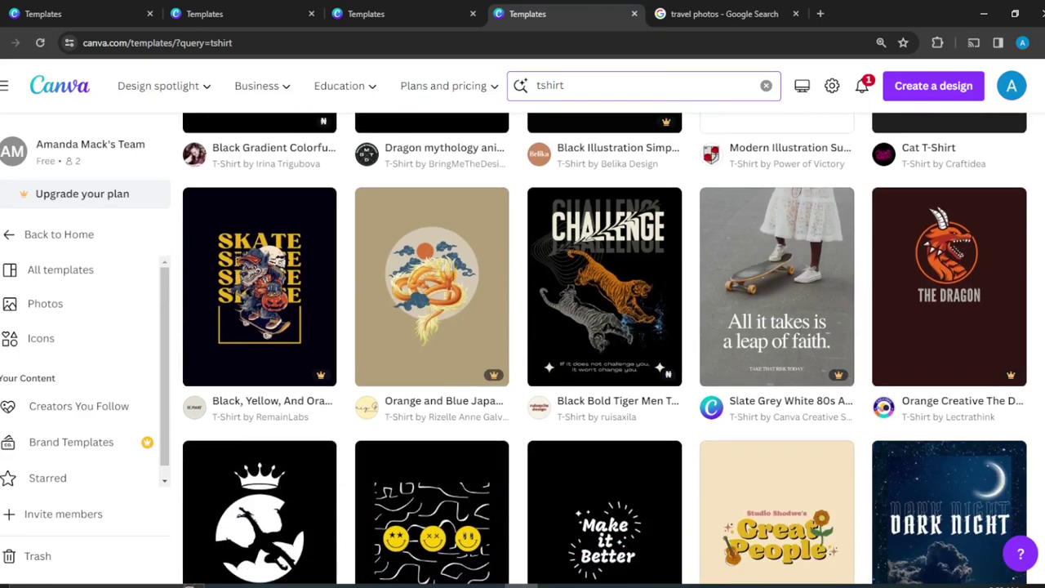
scroll(605, 349, down, 1)
scroll(605, 349, down, 1)
scroll(605, 349, down, 3)
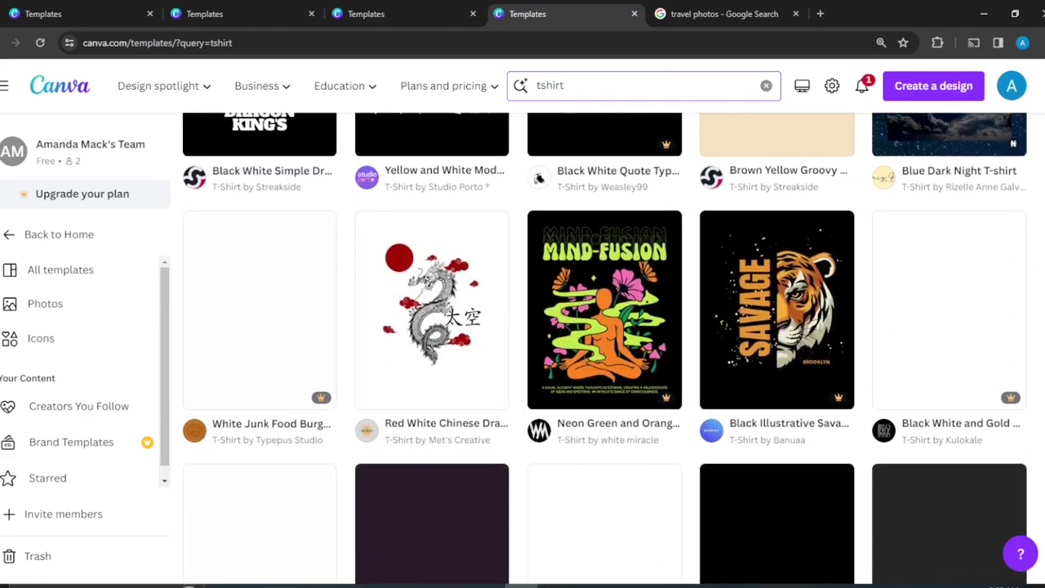
scroll(604, 349, down, 3)
scroll(605, 349, down, 2)
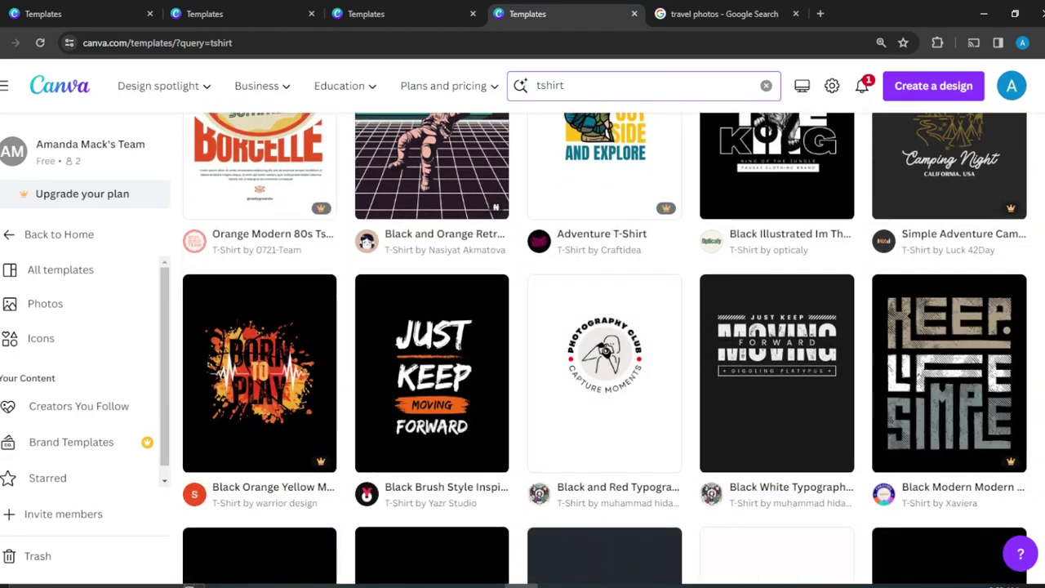
scroll(604, 348, down, 3)
scroll(605, 349, down, 2)
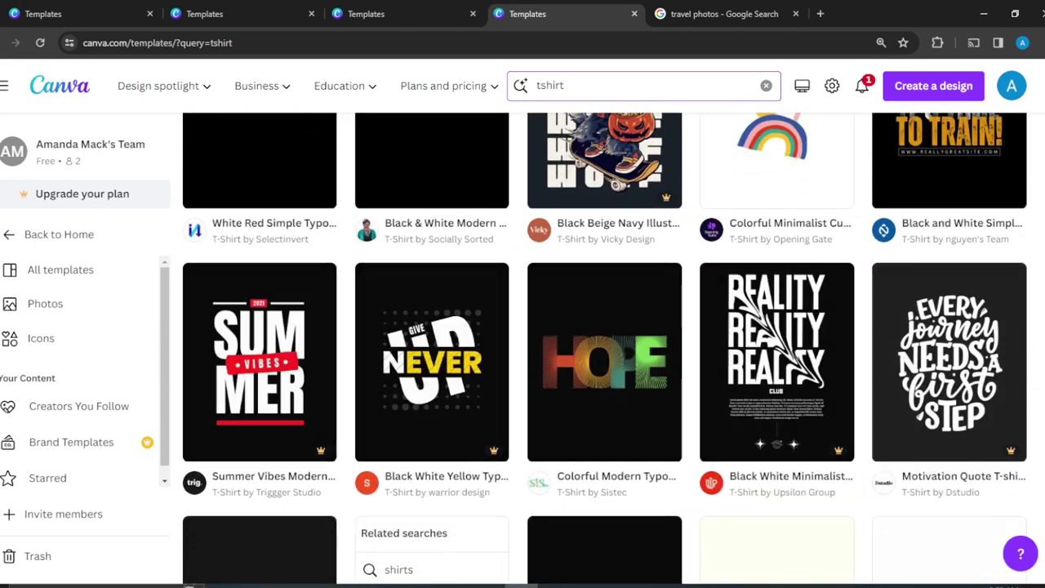
scroll(604, 349, down, 3)
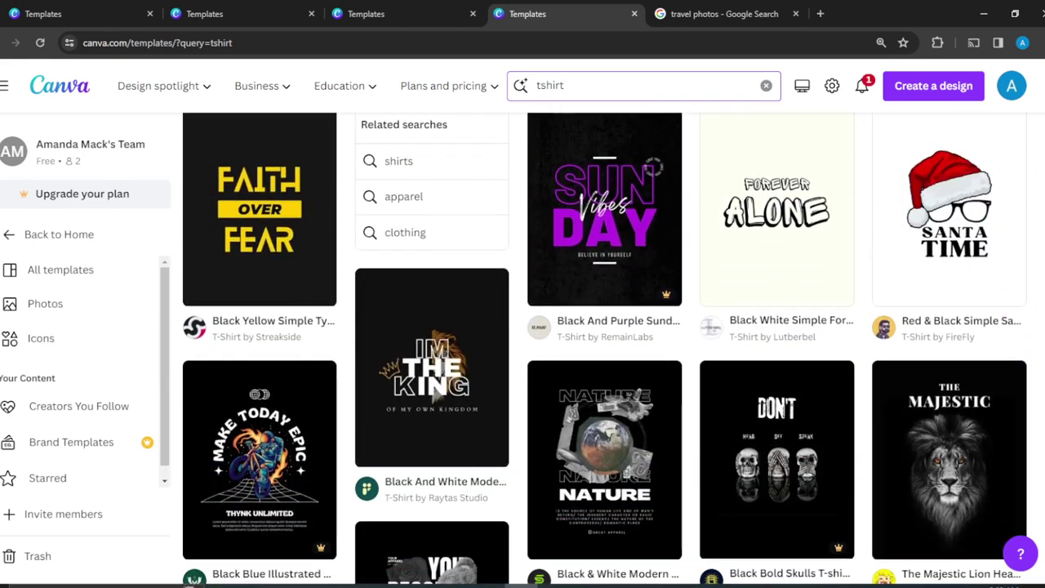
scroll(604, 348, down, 3)
scroll(604, 349, down, 3)
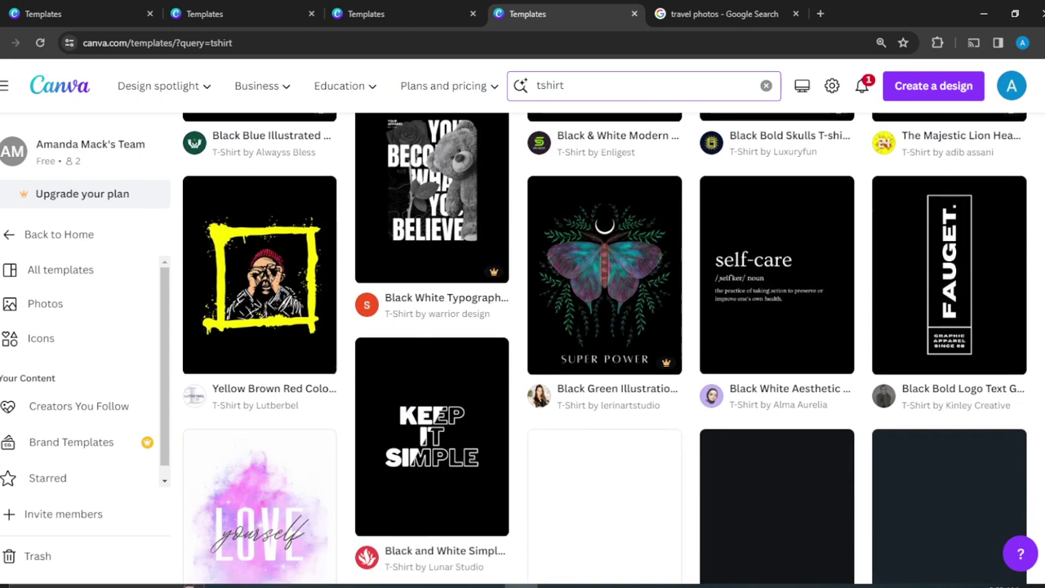
scroll(604, 348, down, 3)
scroll(604, 349, down, 3)
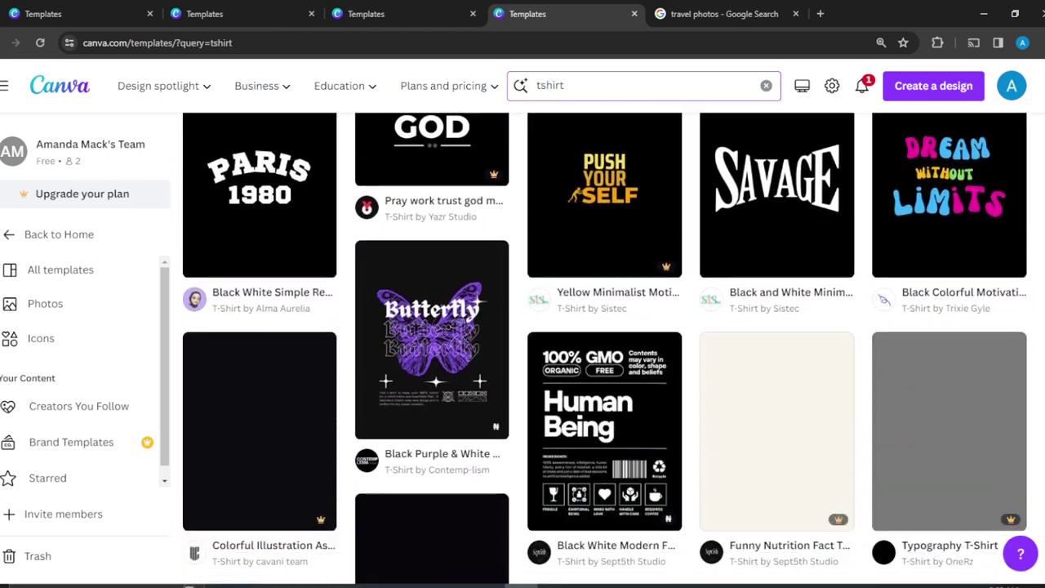
scroll(604, 349, down, 2)
scroll(604, 349, down, 3)
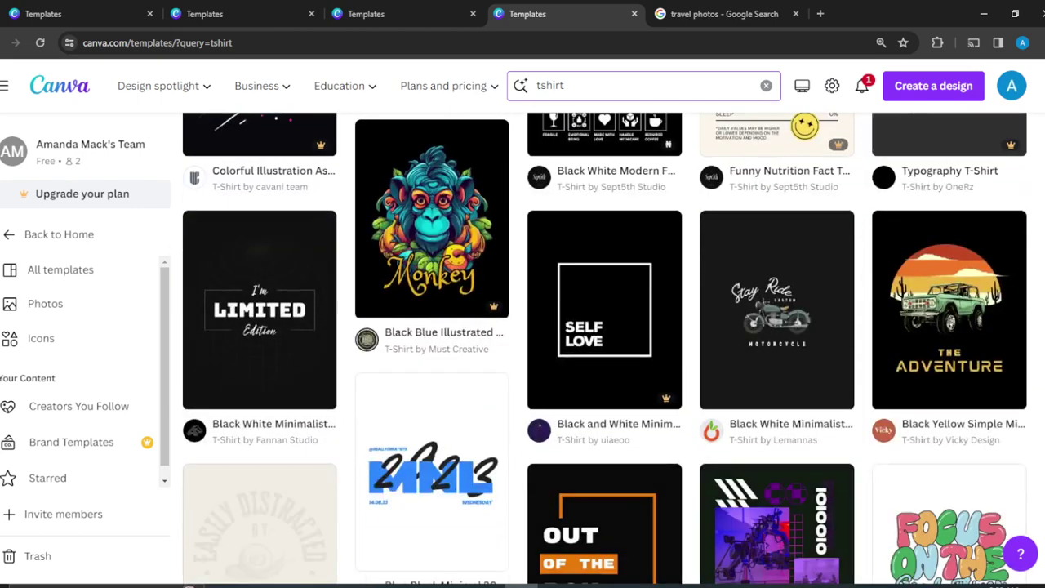
scroll(605, 349, down, 5)
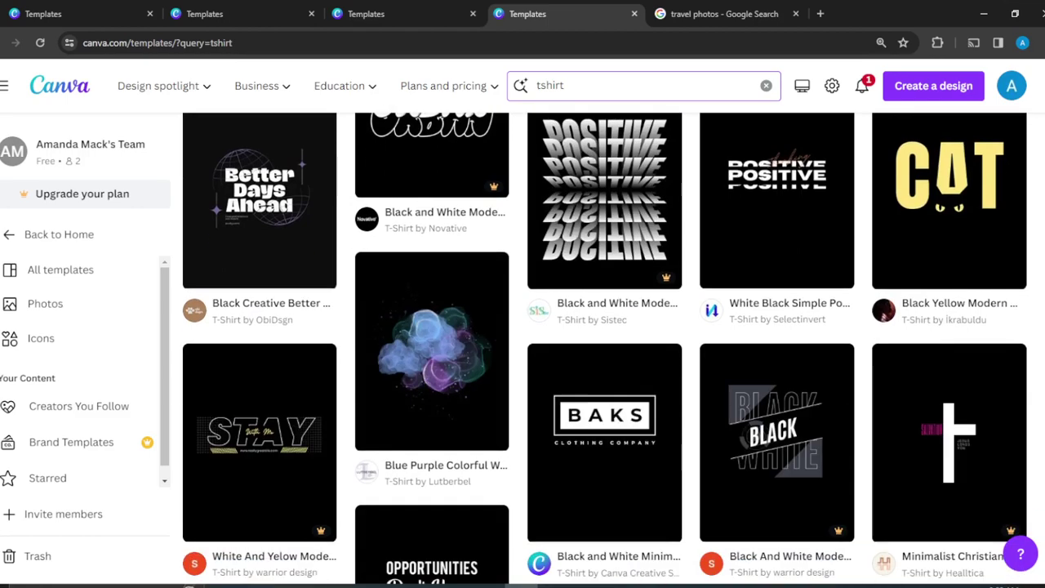
scroll(604, 348, down, 2)
scroll(604, 349, down, 4)
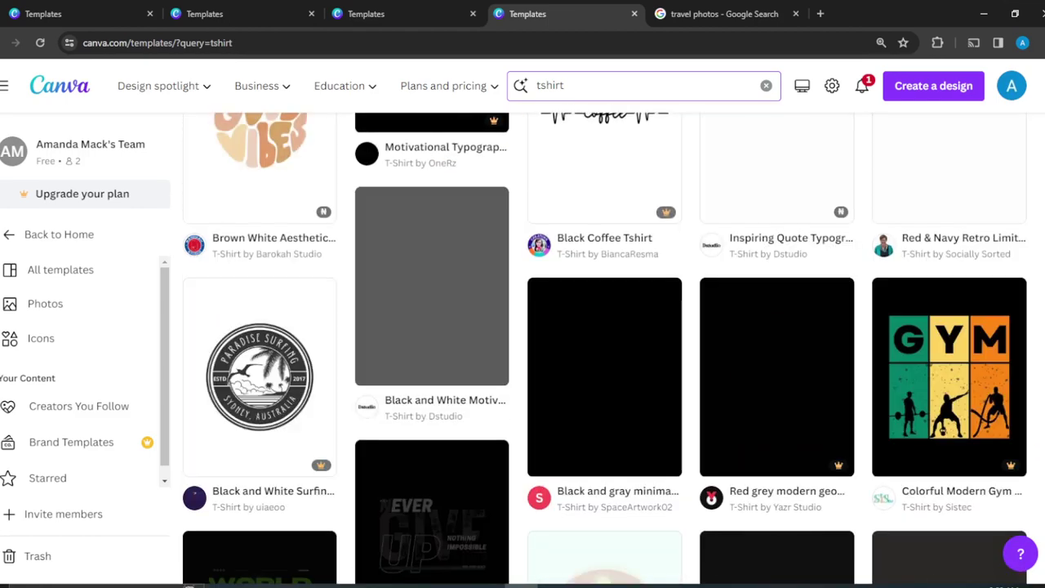
scroll(604, 348, down, 1)
scroll(605, 348, down, 3)
scroll(604, 348, down, 3)
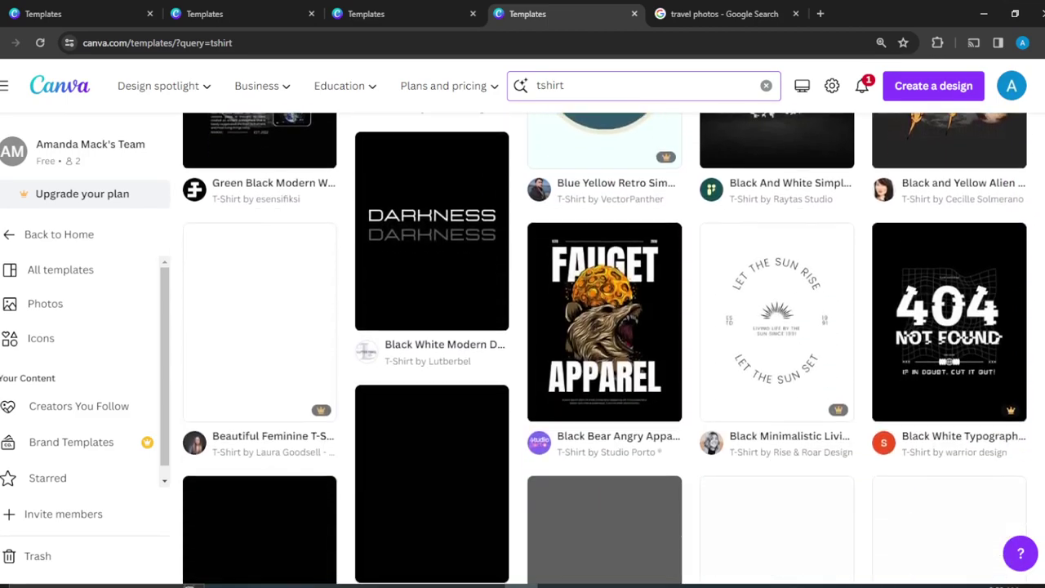
scroll(605, 348, down, 2)
scroll(605, 348, down, 3)
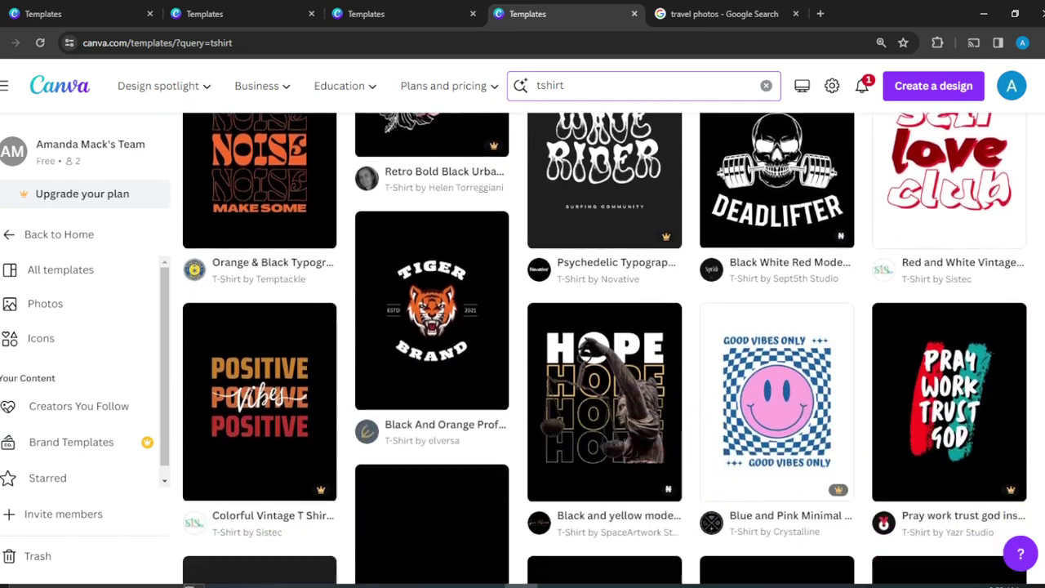
scroll(605, 348, down, 4)
scroll(604, 348, down, 4)
scroll(605, 348, down, 1)
scroll(604, 348, down, 2)
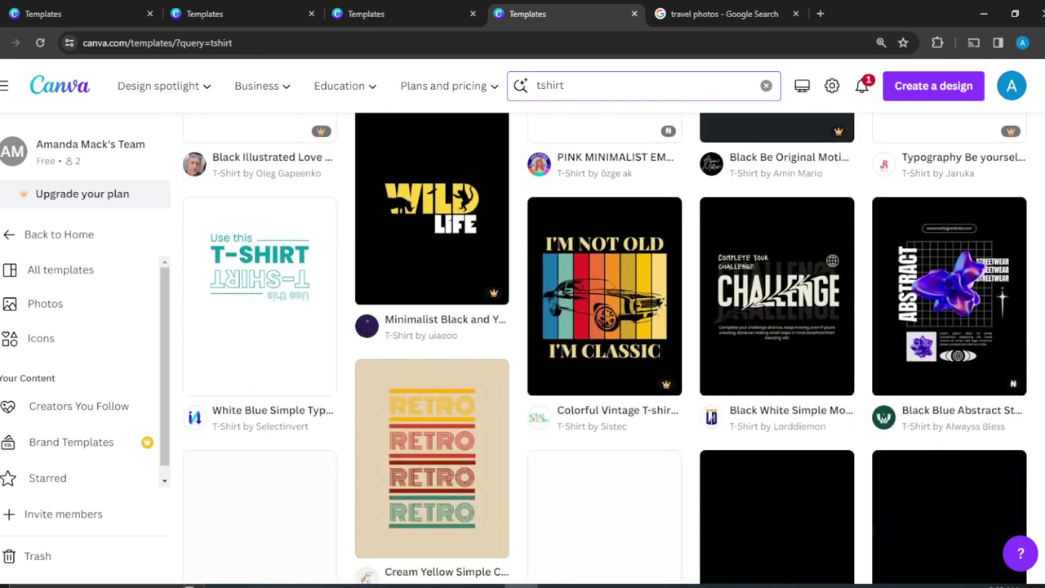
scroll(604, 348, down, 4)
scroll(605, 347, down, 4)
scroll(605, 348, down, 2)
scroll(604, 347, down, 2)
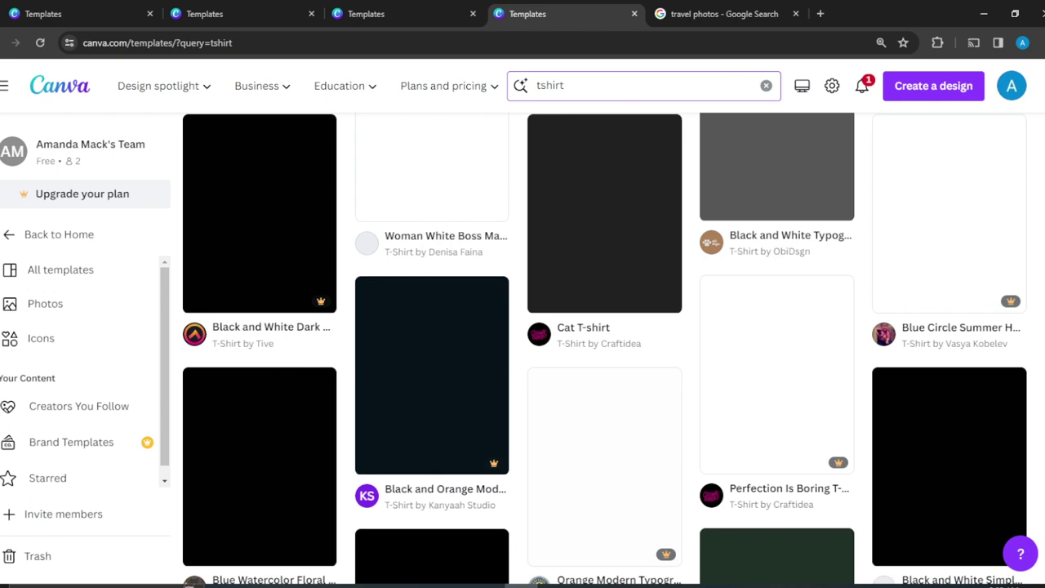
scroll(604, 348, up, 1)
scroll(604, 348, down, 2)
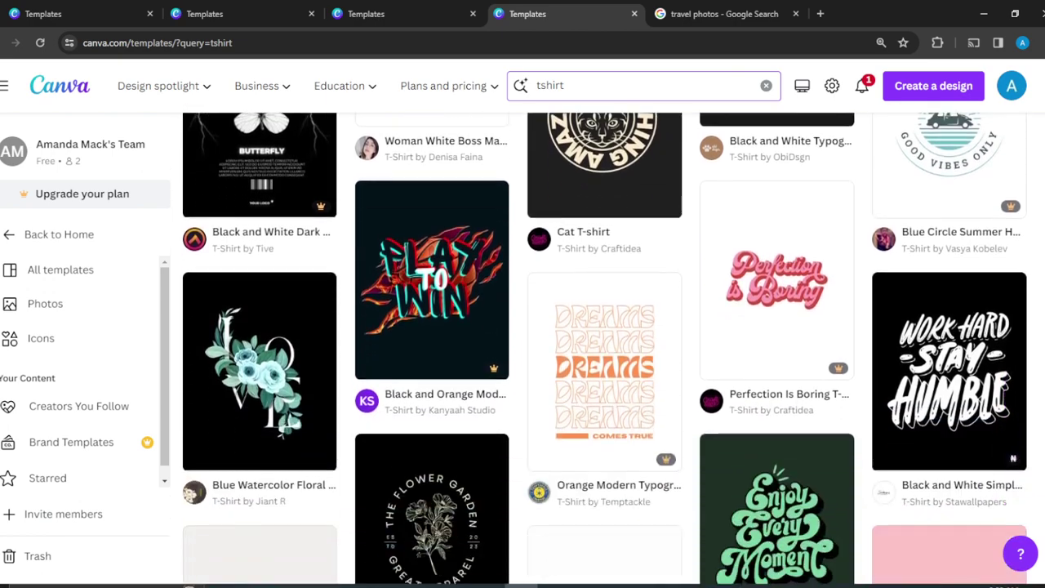
scroll(604, 348, down, 4)
scroll(604, 348, down, 4)
scroll(604, 348, down, 1)
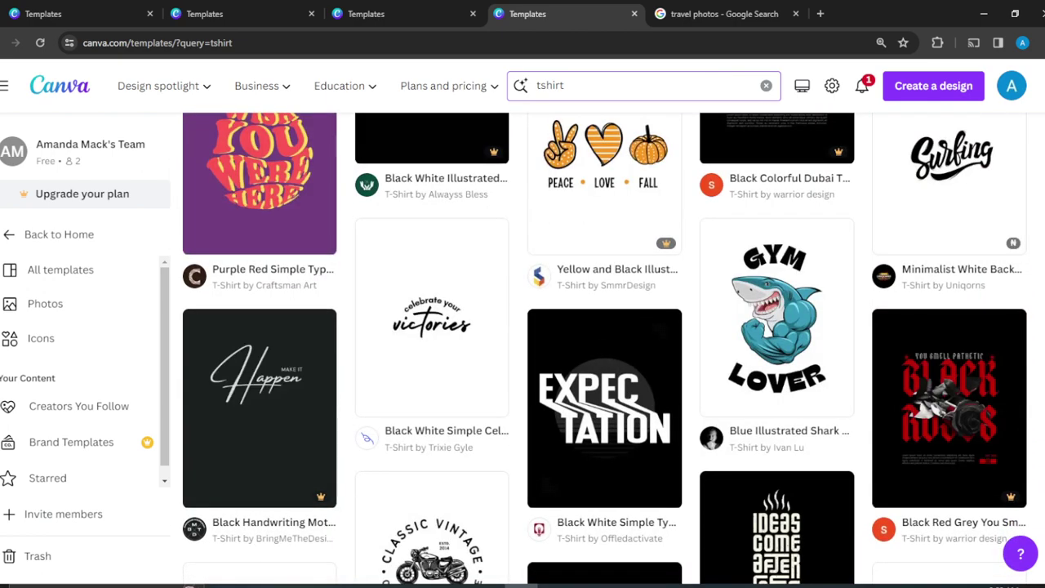
- Swap the tshirt query for 'customised mugs', fixing a typo, and run the search
click(607, 80)
key(BackSpace)
key(BackSpace)
key(BackSpace)
key(BackSpace)
key(BackSpace)
key(BackSpace)
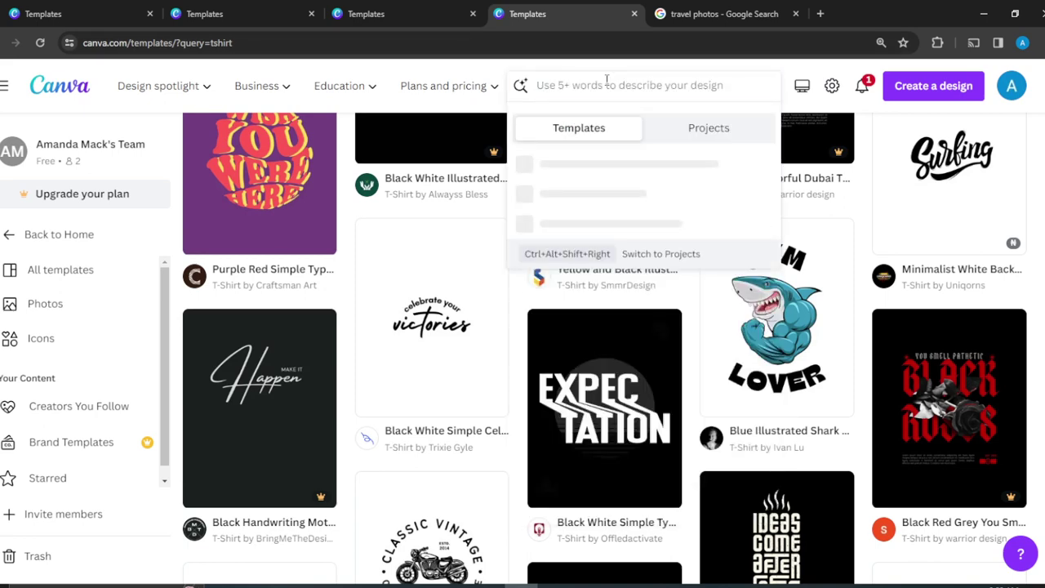
text(mufg)
key(BackSpace)
key(BackSpace)
key(BackSpace)
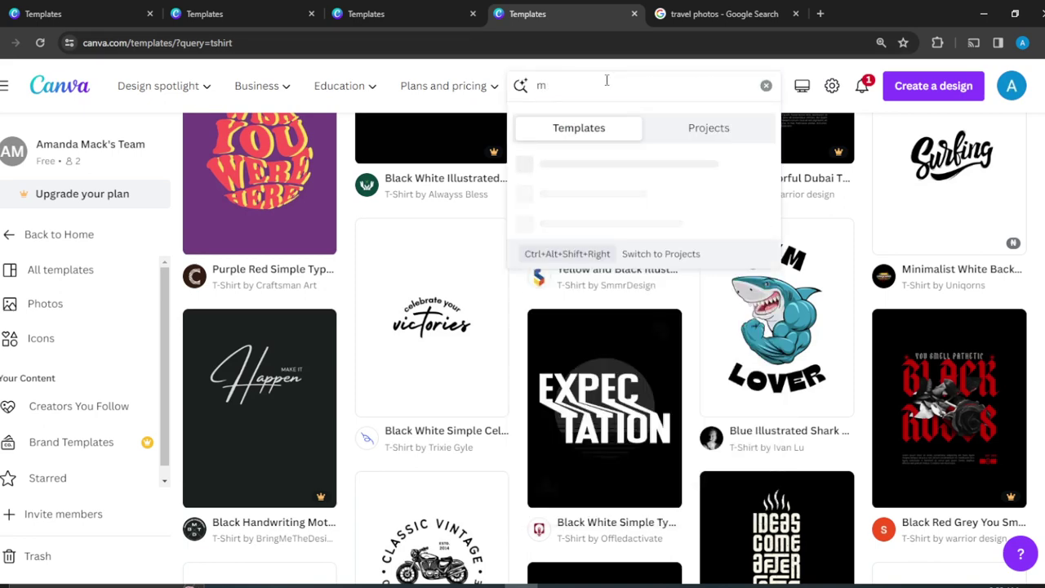
key(BackSpace)
text(custom)
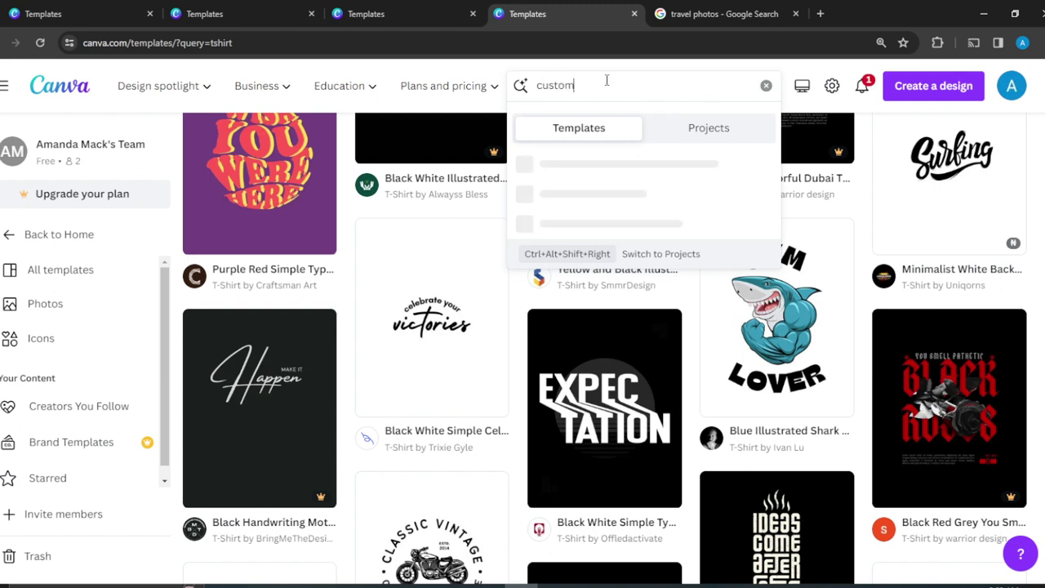
text(ised mug)
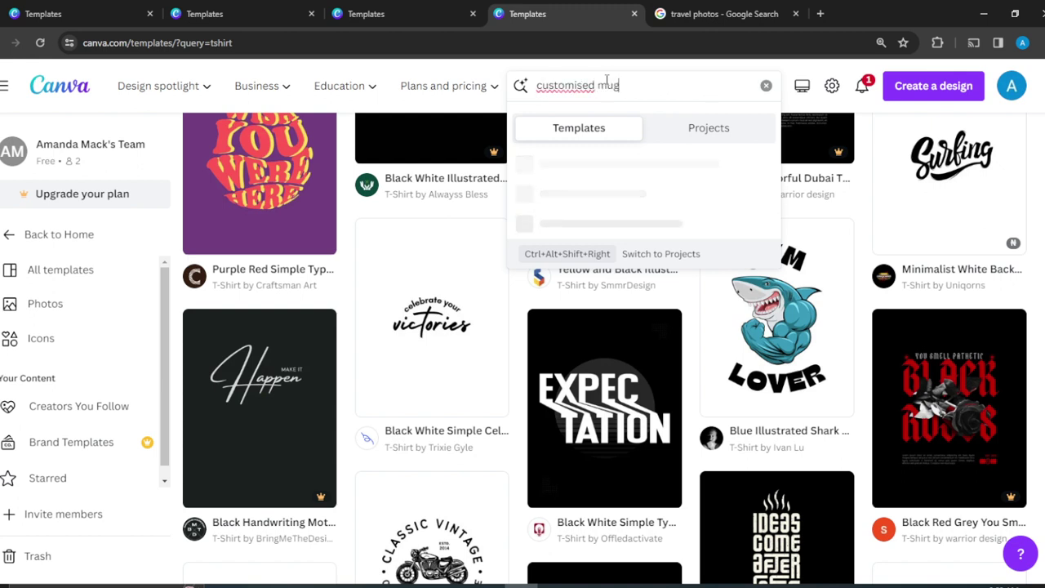
text(s)
key(Return)
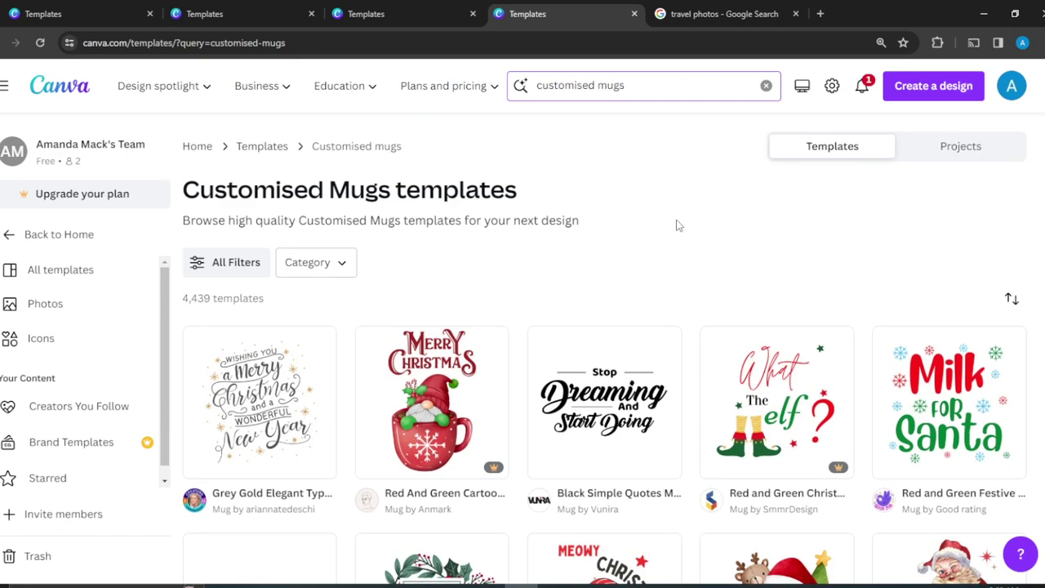
scroll(676, 225, down, 1)
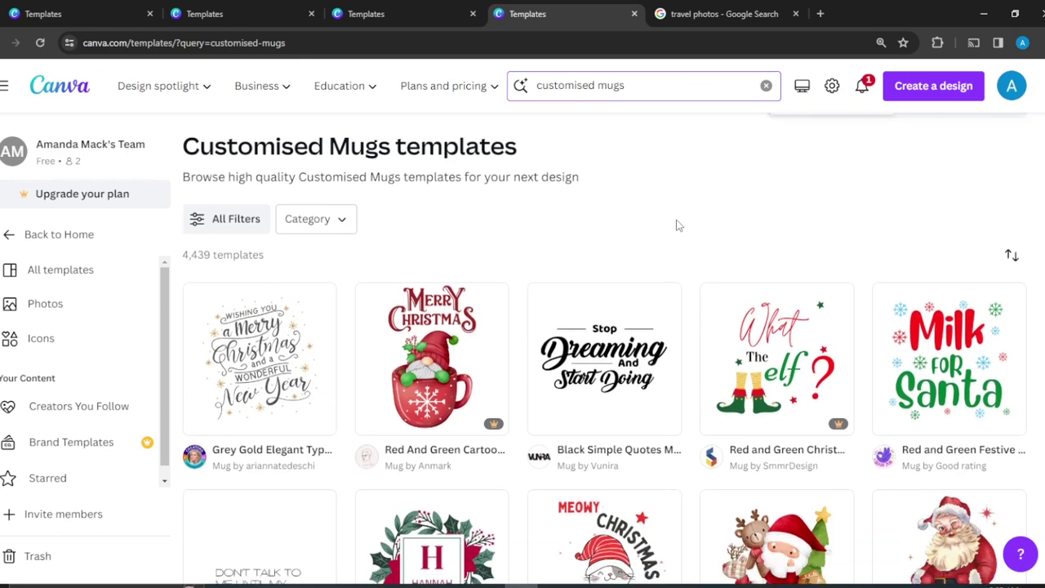
scroll(677, 226, down, 3)
scroll(678, 227, down, 3)
scroll(678, 227, down, 1)
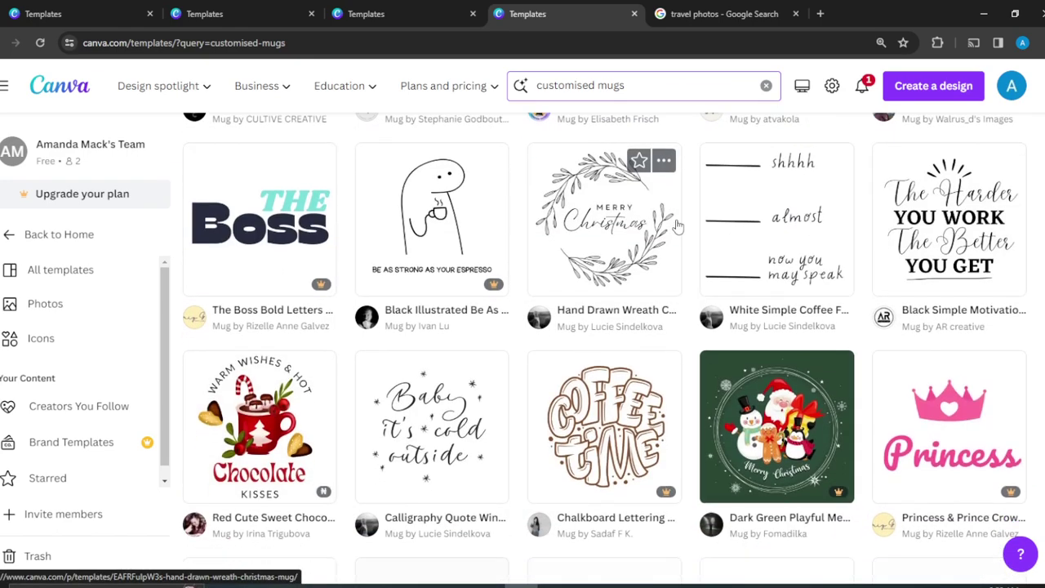
scroll(678, 226, down, 1)
scroll(677, 226, down, 1)
scroll(677, 226, down, 3)
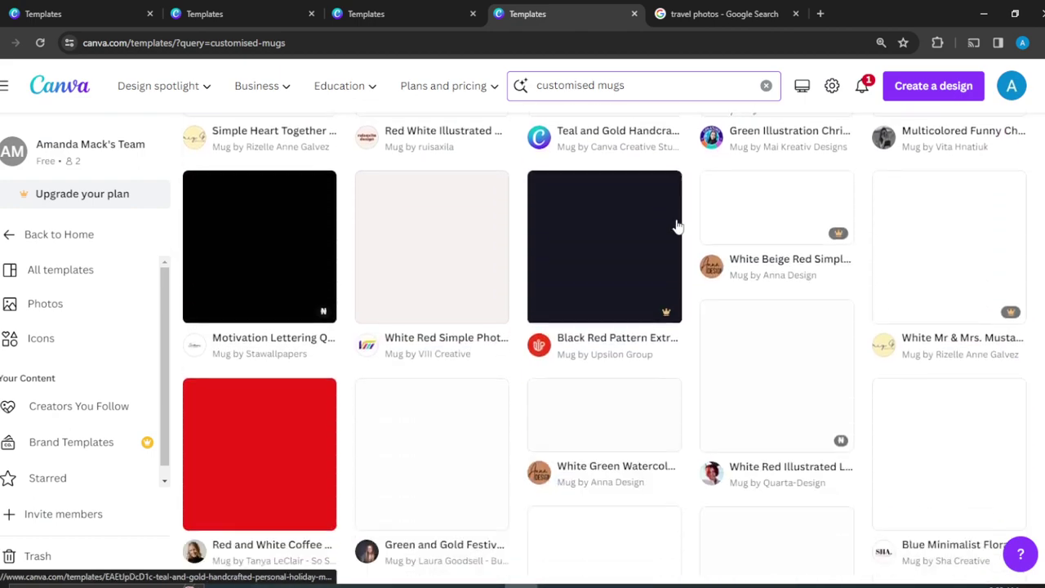
scroll(677, 227, down, 1)
scroll(677, 226, down, 1)
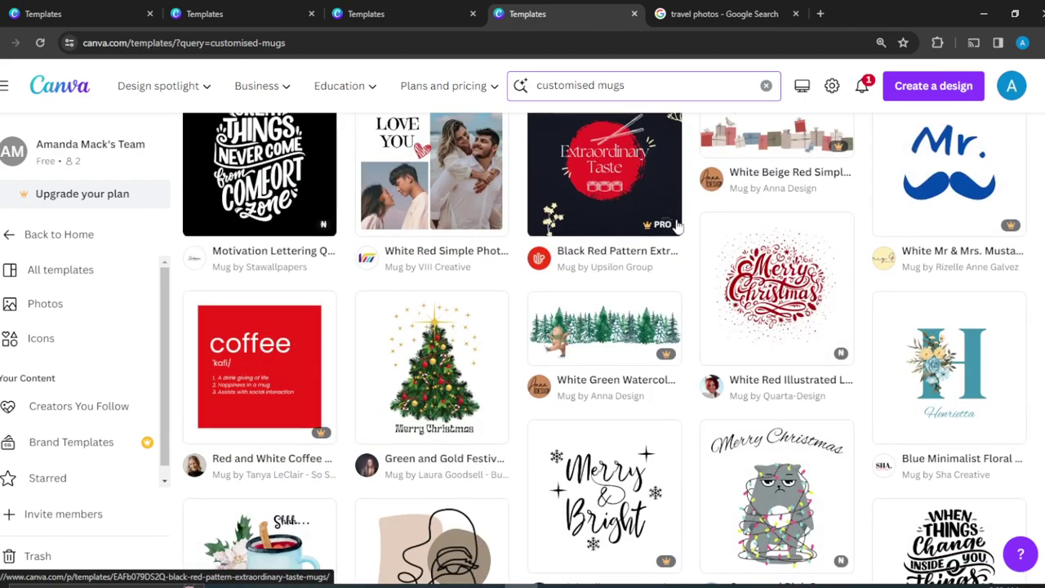
scroll(677, 226, down, 3)
scroll(677, 227, up, 1)
scroll(677, 226, up, 4)
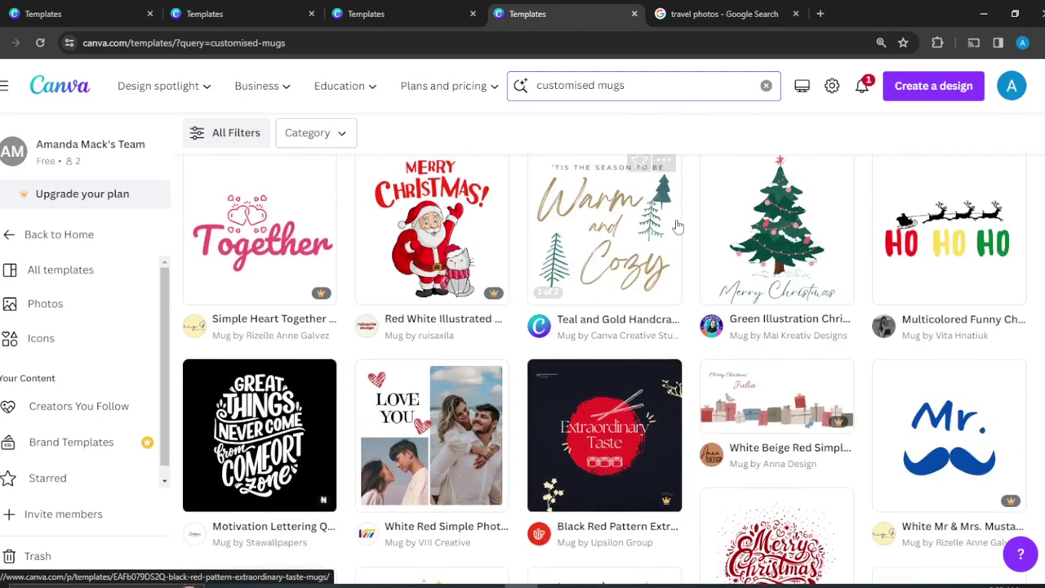
scroll(677, 226, up, 3)
scroll(677, 226, up, 1)
scroll(677, 226, up, 1)
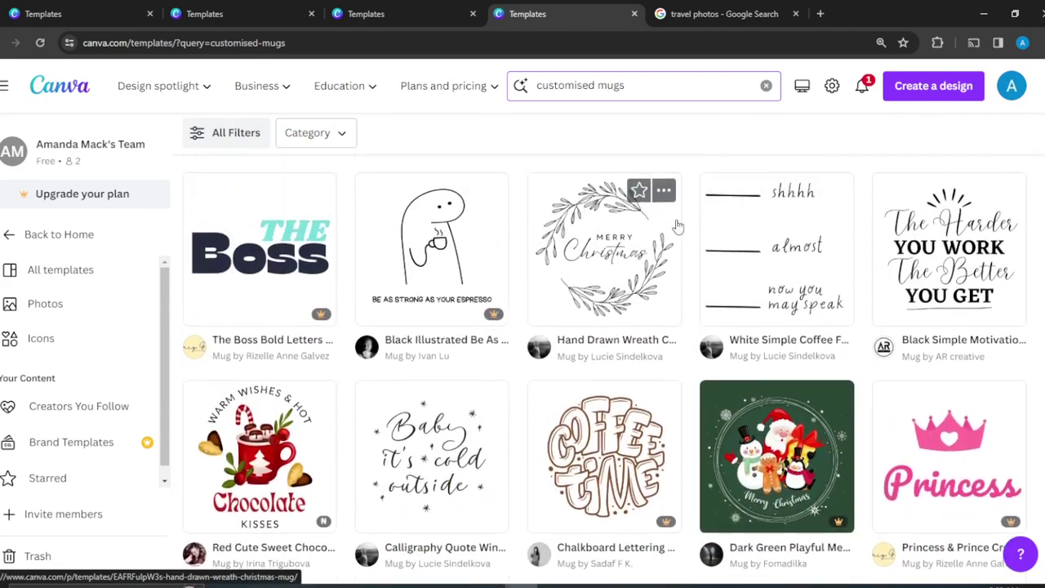
scroll(677, 226, up, 1)
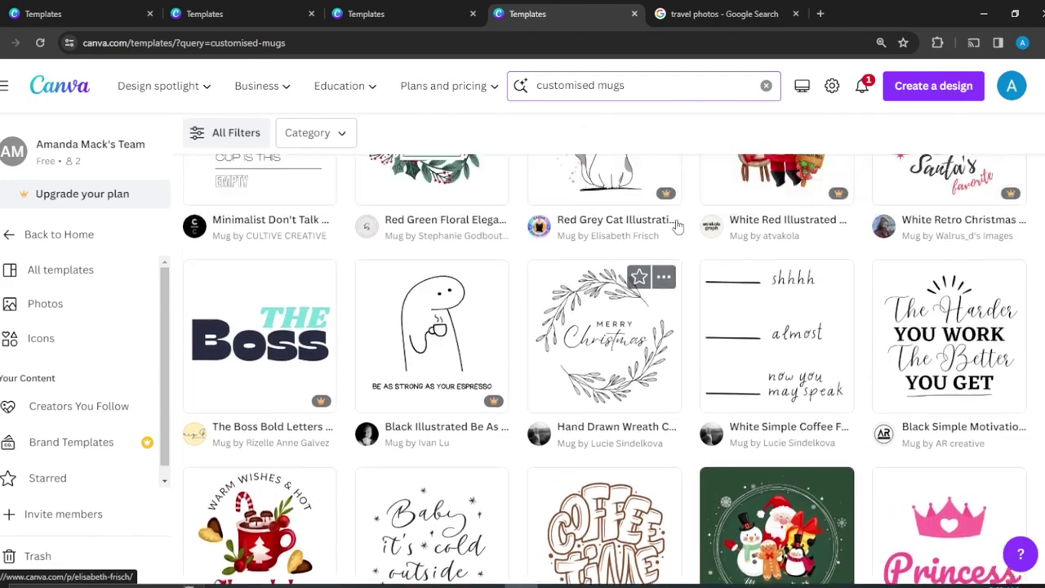
scroll(677, 226, up, 4)
scroll(677, 226, down, 3)
scroll(677, 226, down, 1)
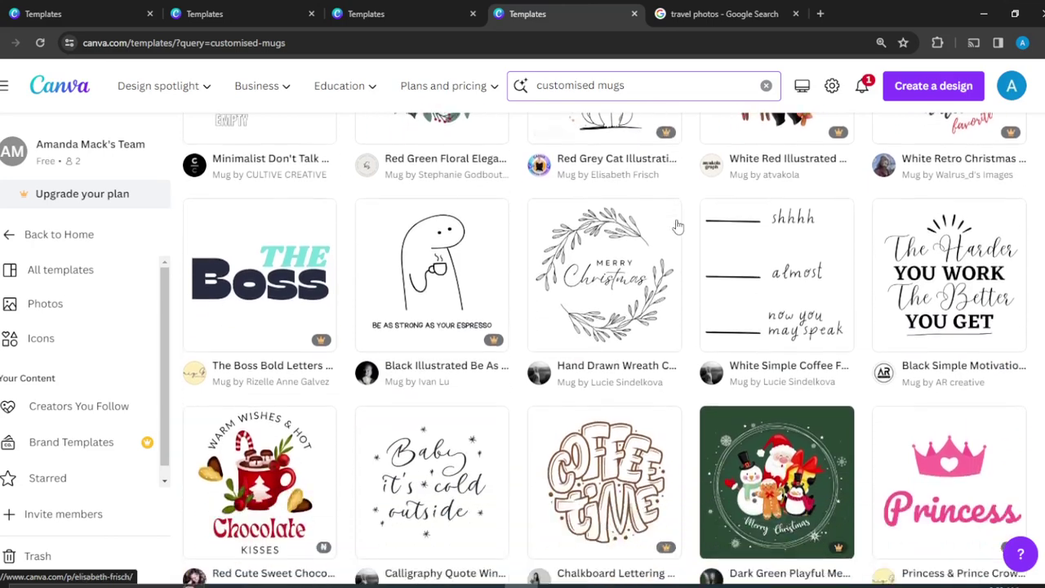
scroll(678, 226, up, 2)
scroll(677, 227, up, 5)
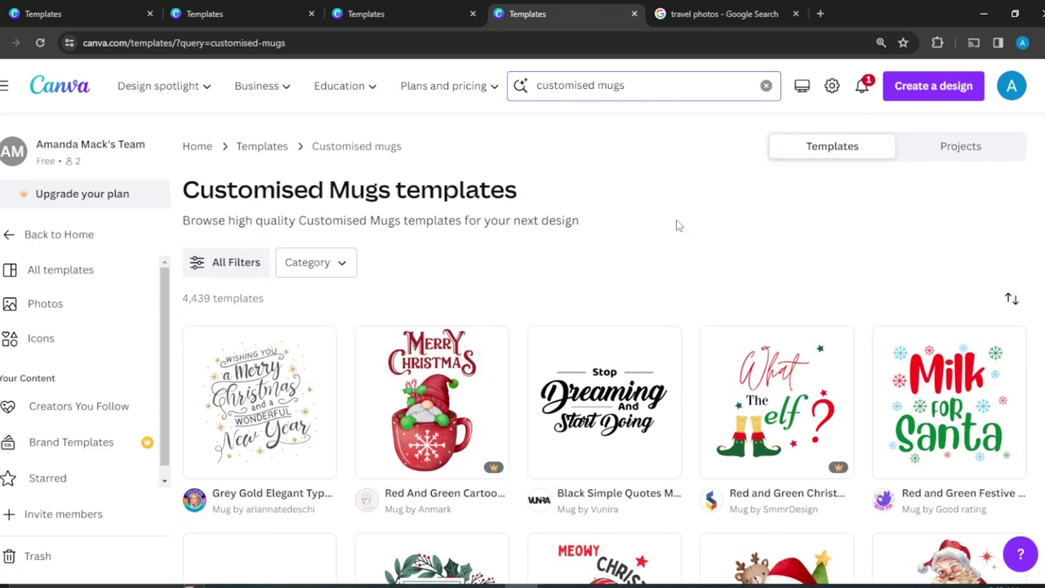
mouse_move(605, 402)
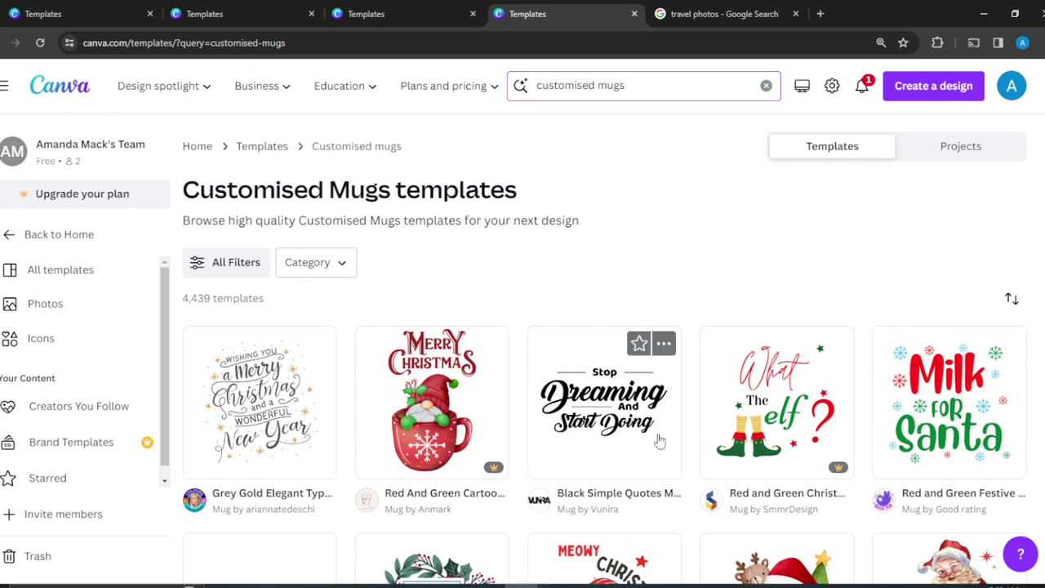
- Open the Black Simple Quotes Mug template in the editor
click(608, 444)
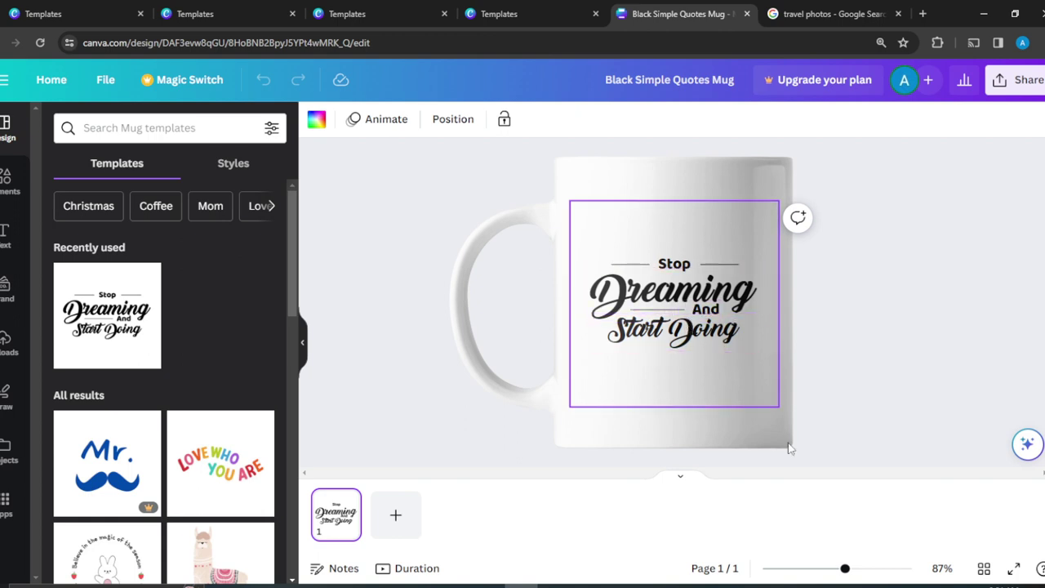
- Replace the mug's top word 'Stop' with 'You are'
click(713, 294)
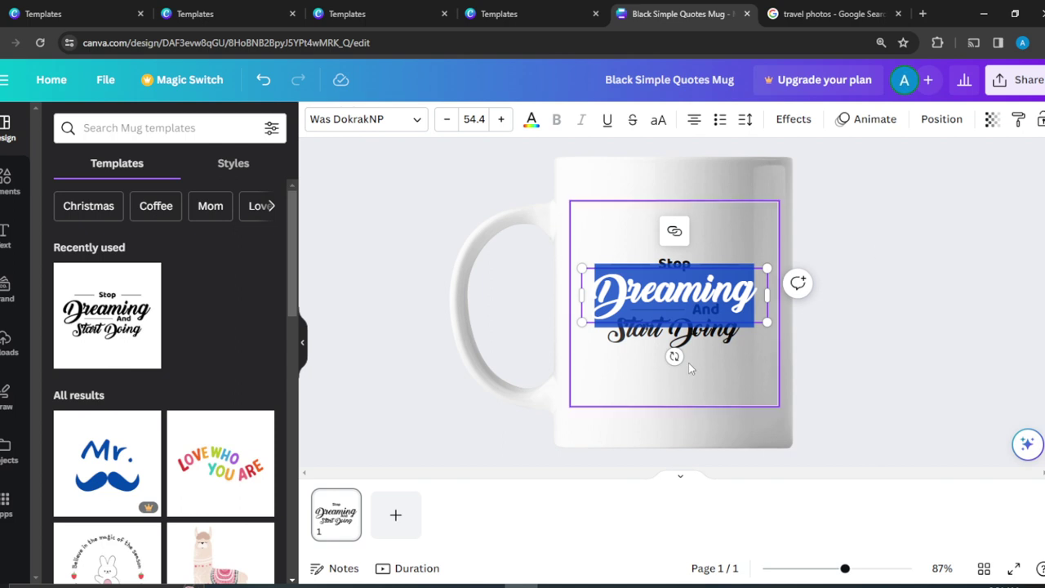
click(828, 330)
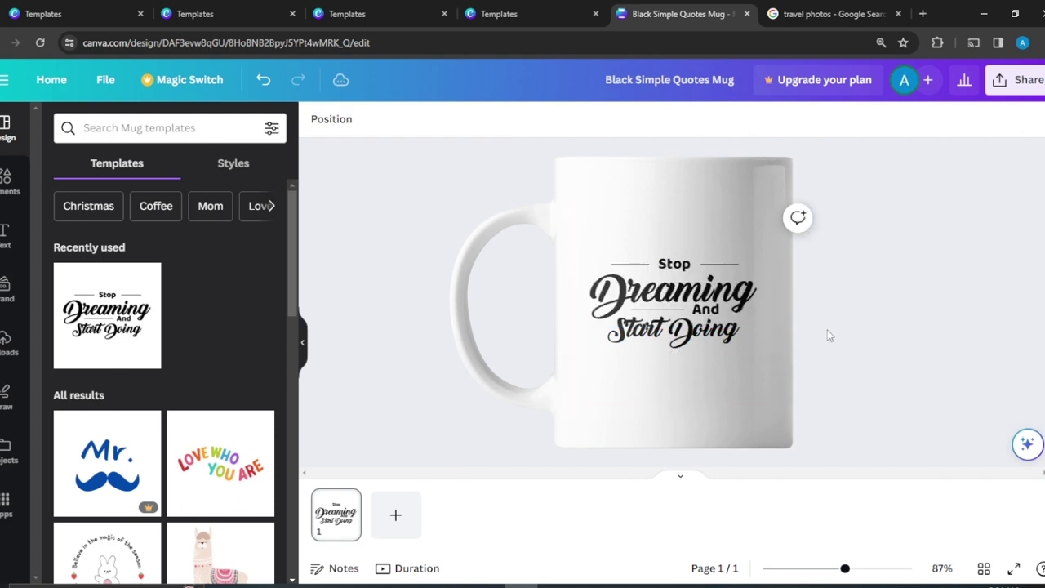
click(674, 274)
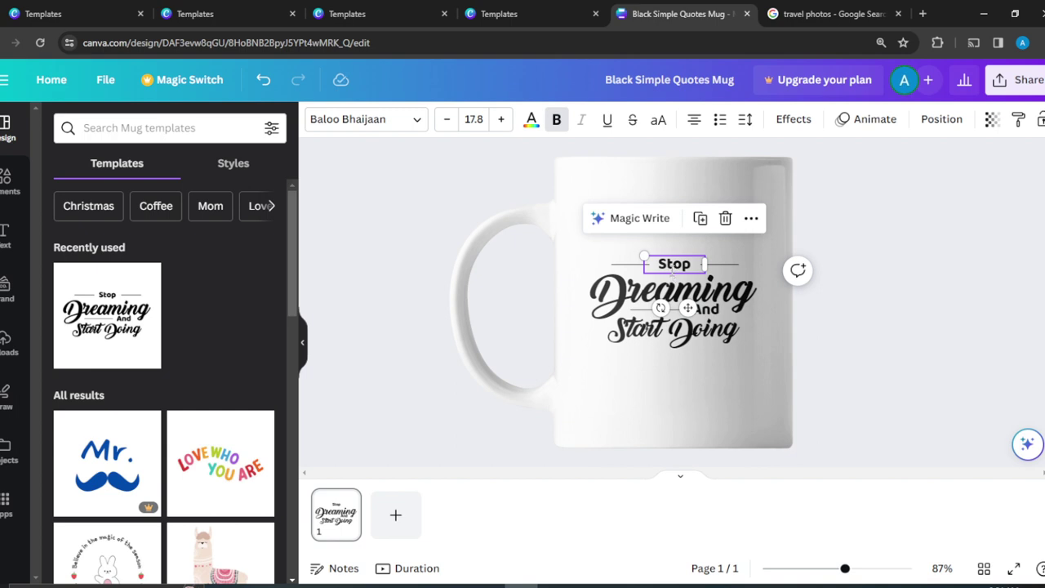
double_click(672, 272)
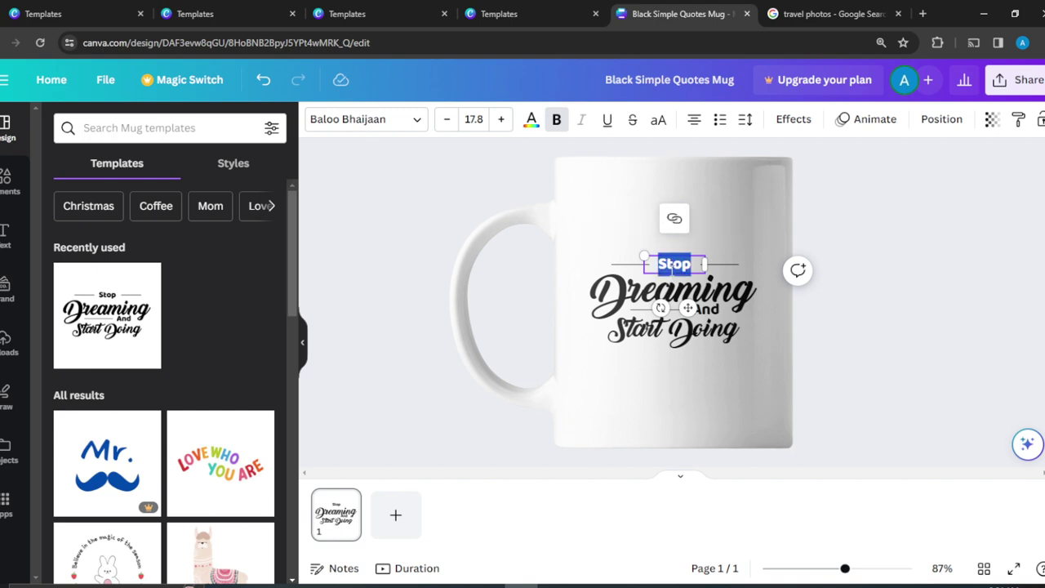
text(You)
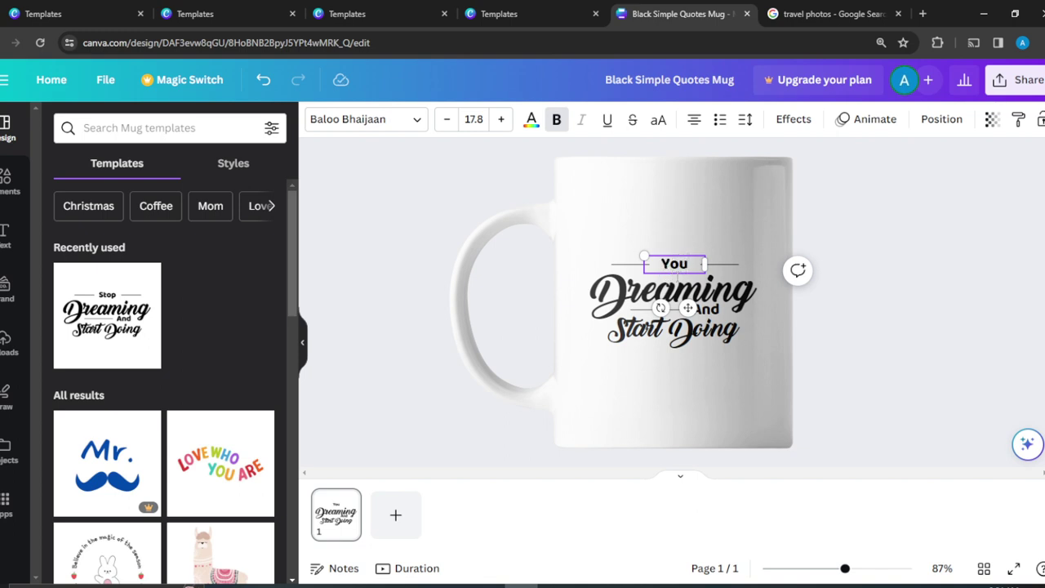
text( are)
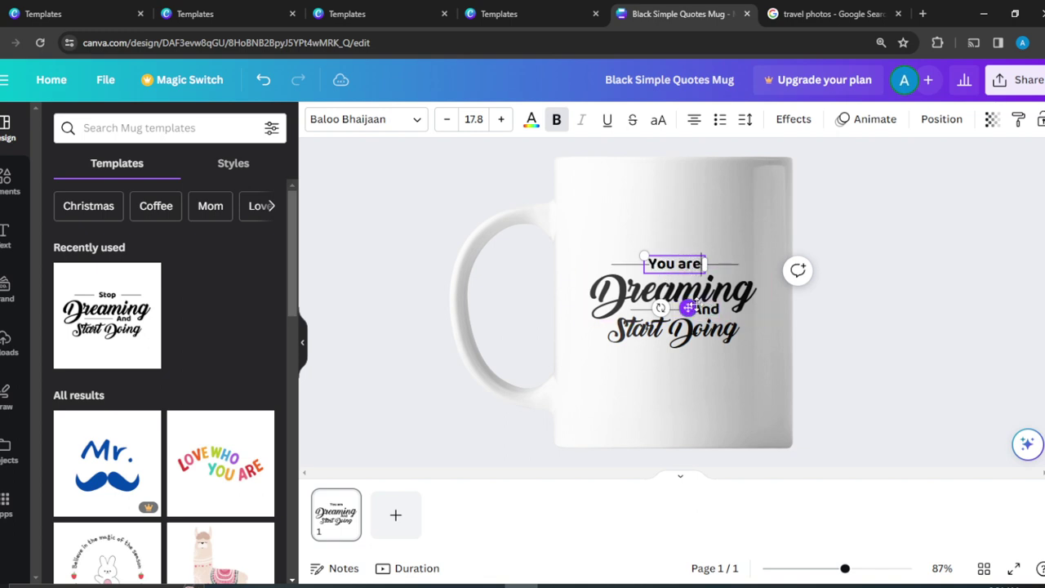
- Replace the big word 'Dreaming' with 'MORE'
click(731, 288)
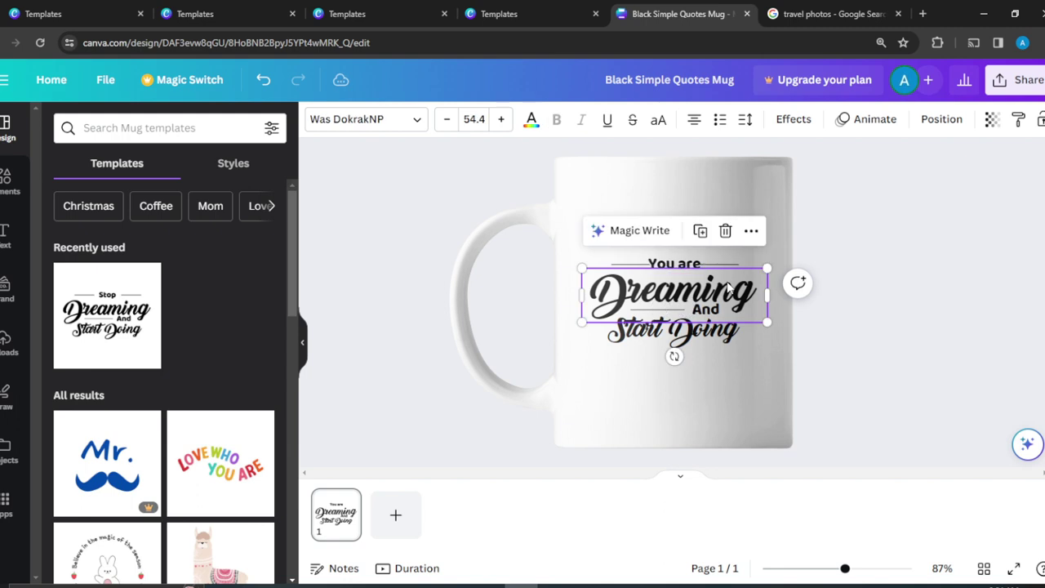
double_click(728, 282)
text(MO)
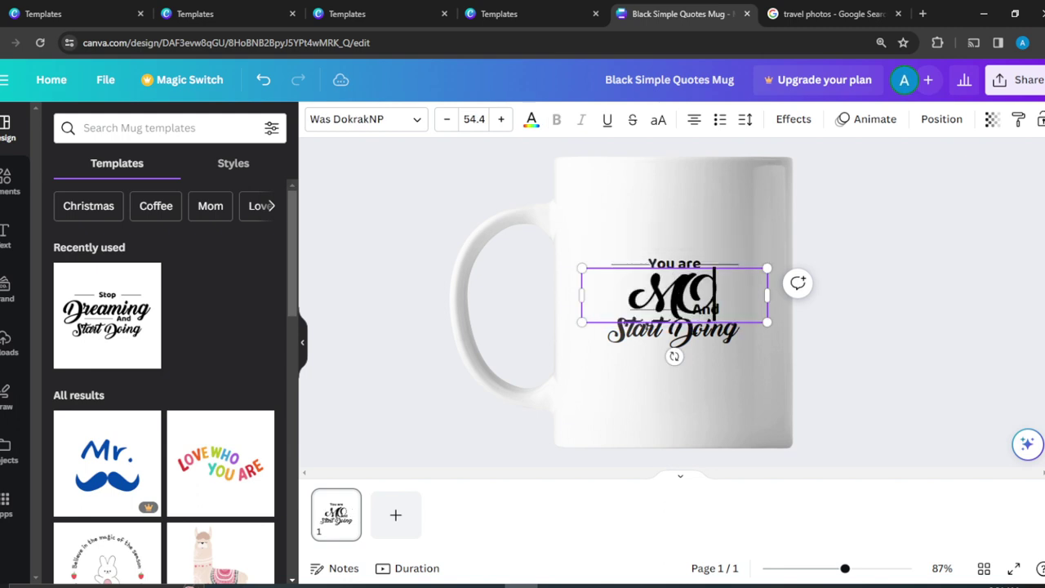
text(RE)
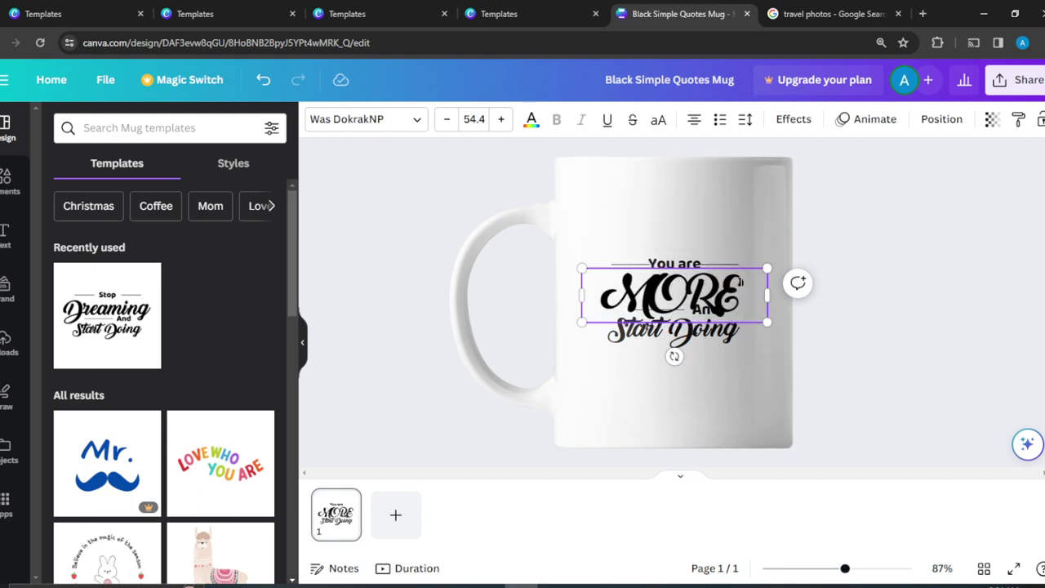
click(700, 359)
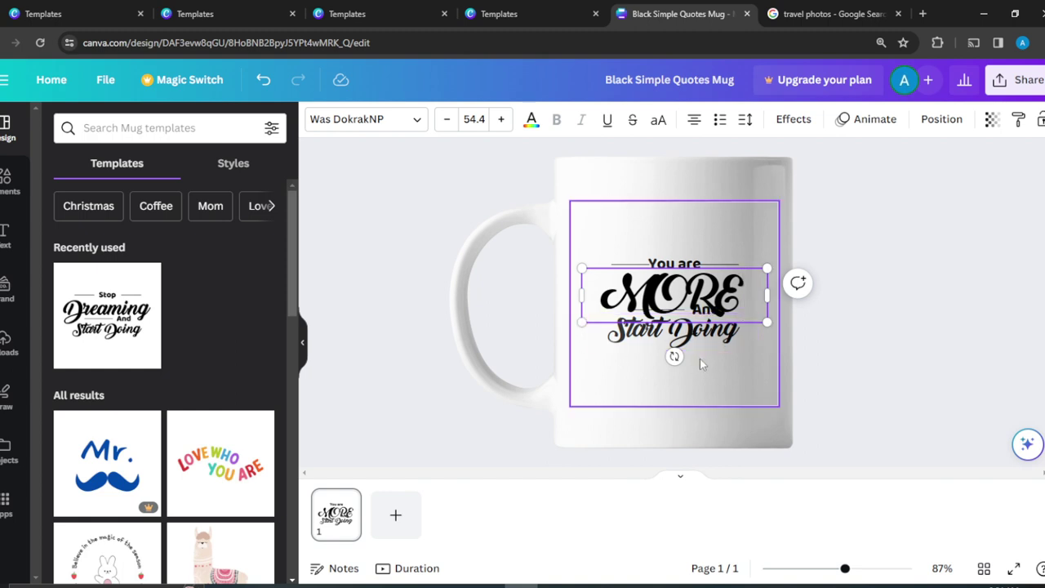
click(717, 301)
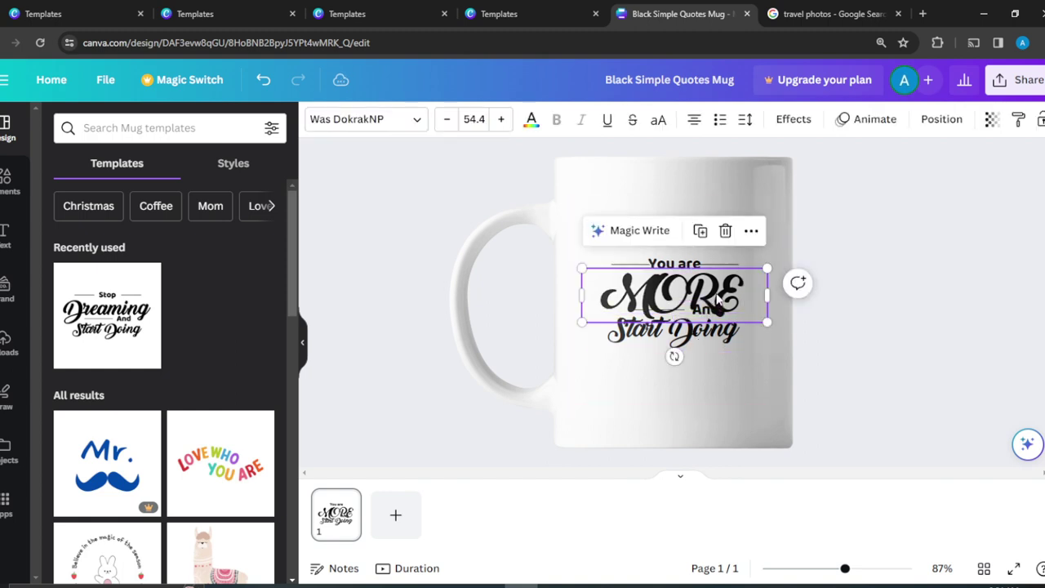
- Try font sizes 4, 15 and 45 for MORE, then settle on 40
click(473, 120)
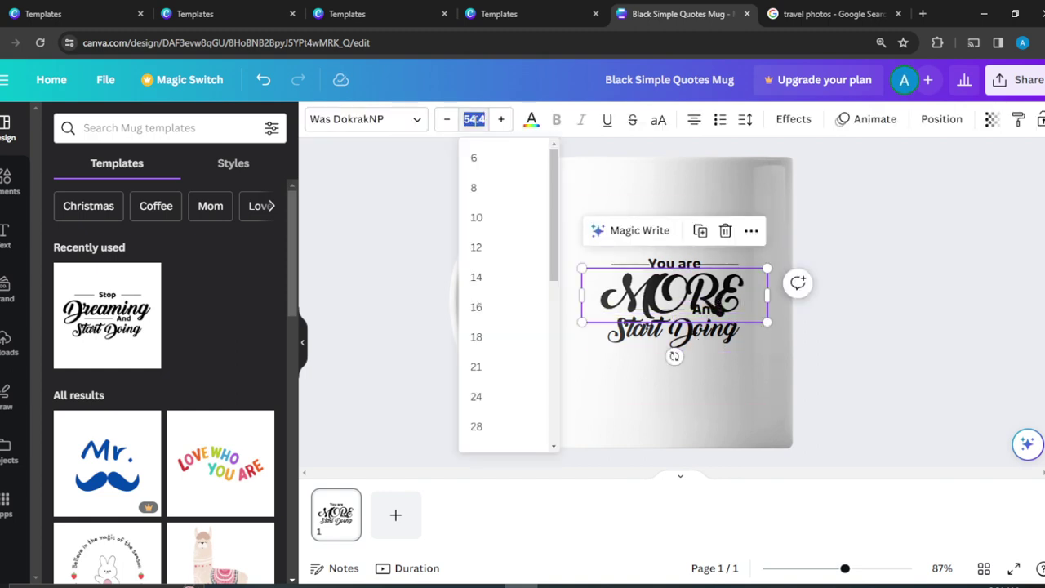
text(49)
key(Return)
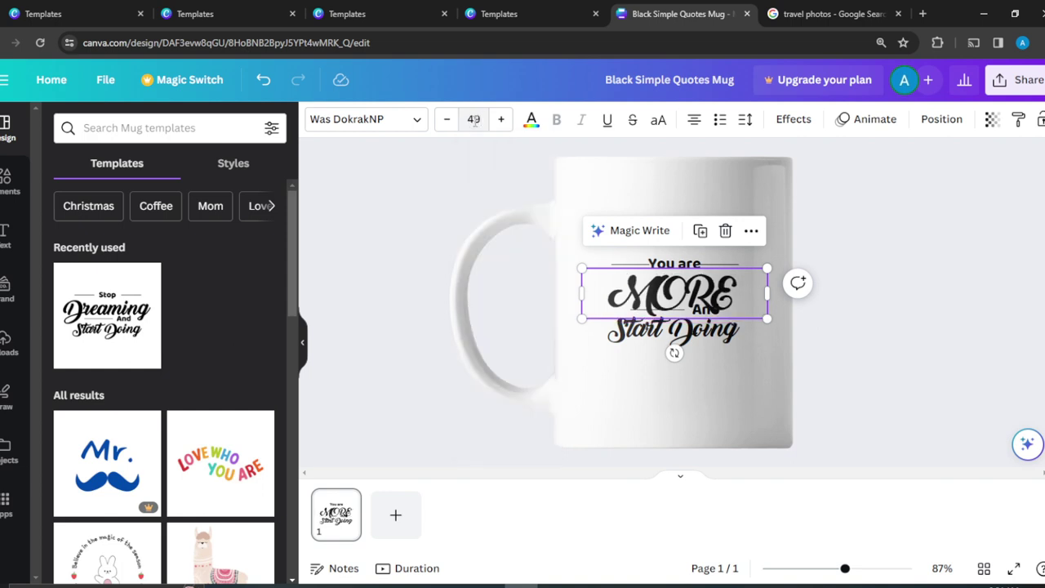
click(485, 118)
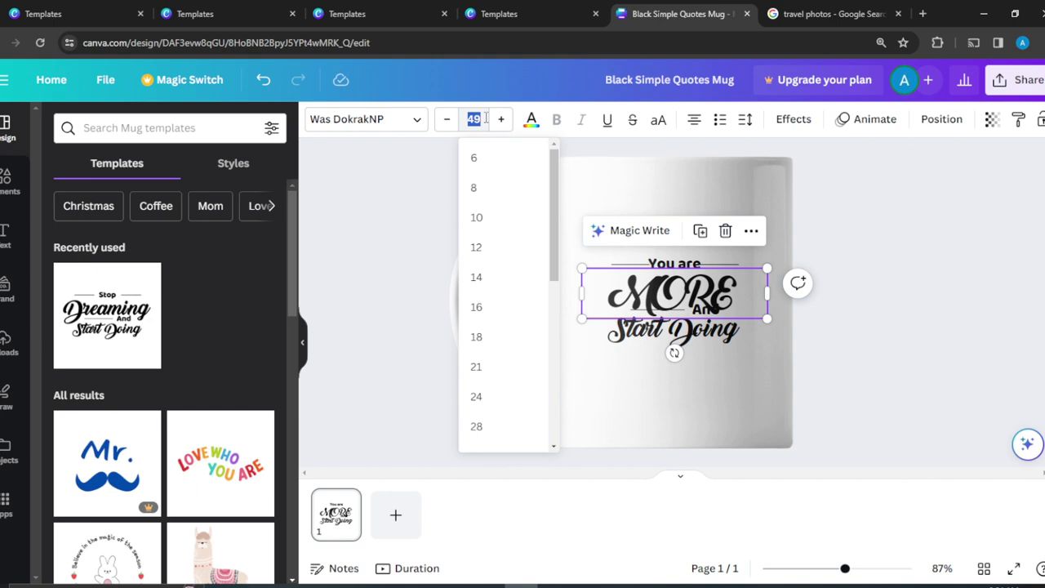
text(15)
key(Return)
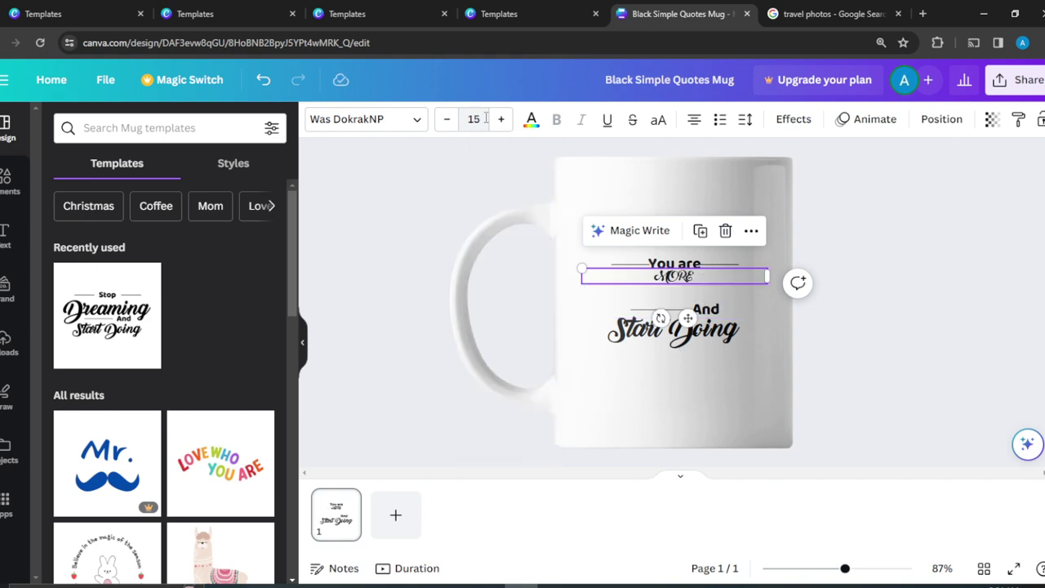
click(481, 119)
text(4)
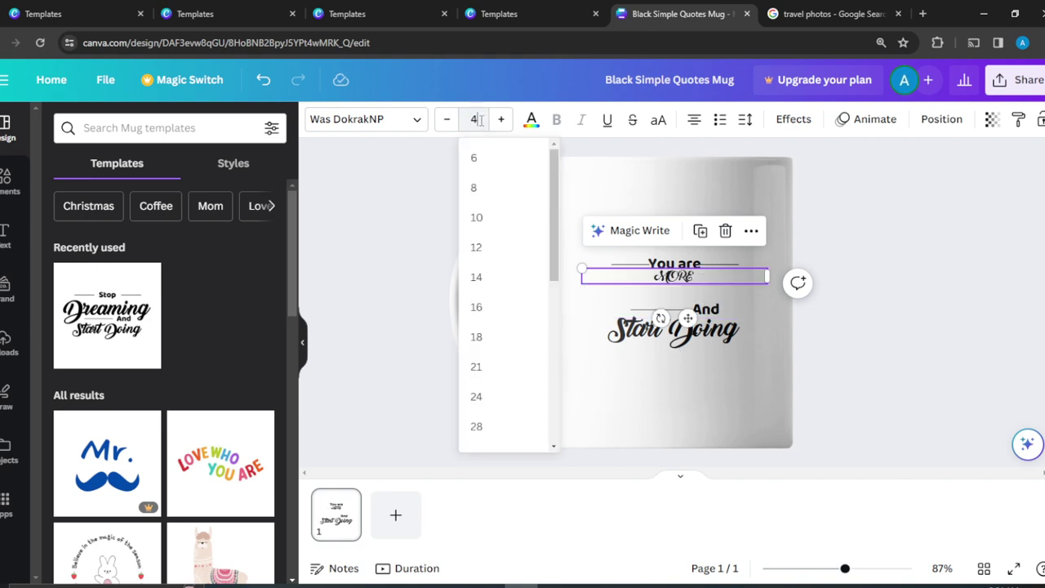
text(5)
key(Return)
click(480, 119)
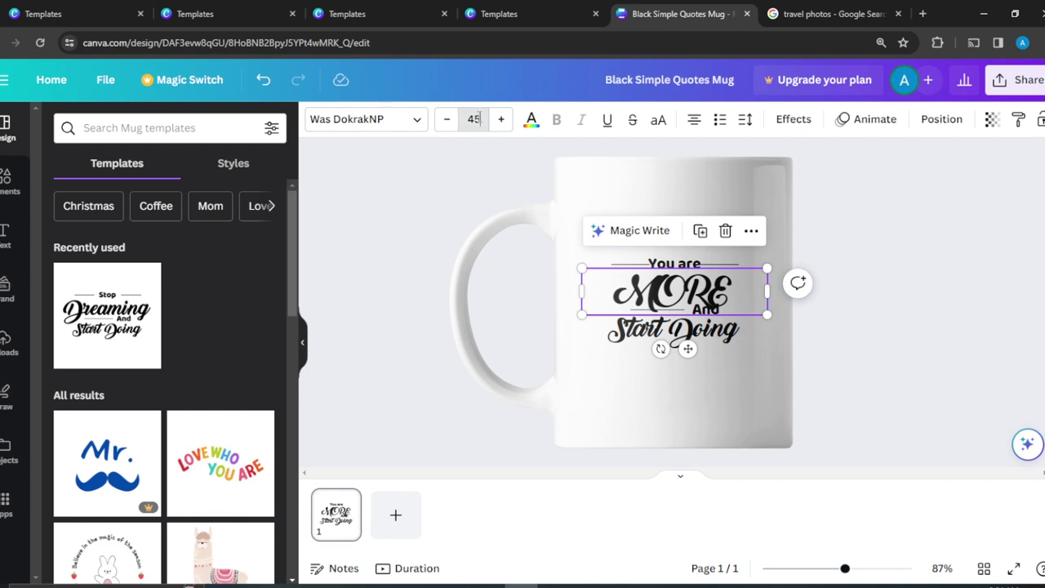
text(40)
key(Return)
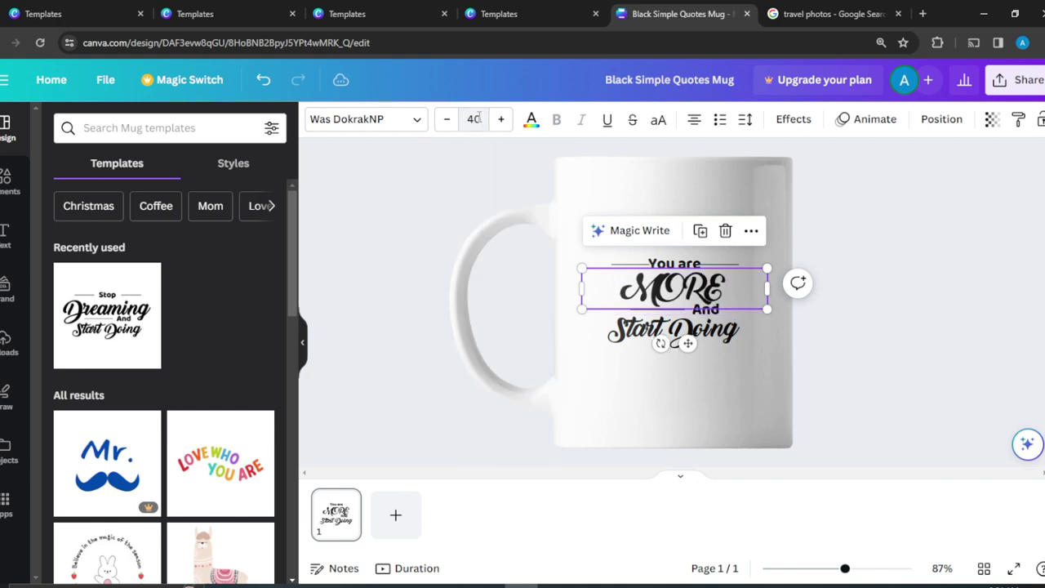
click(865, 282)
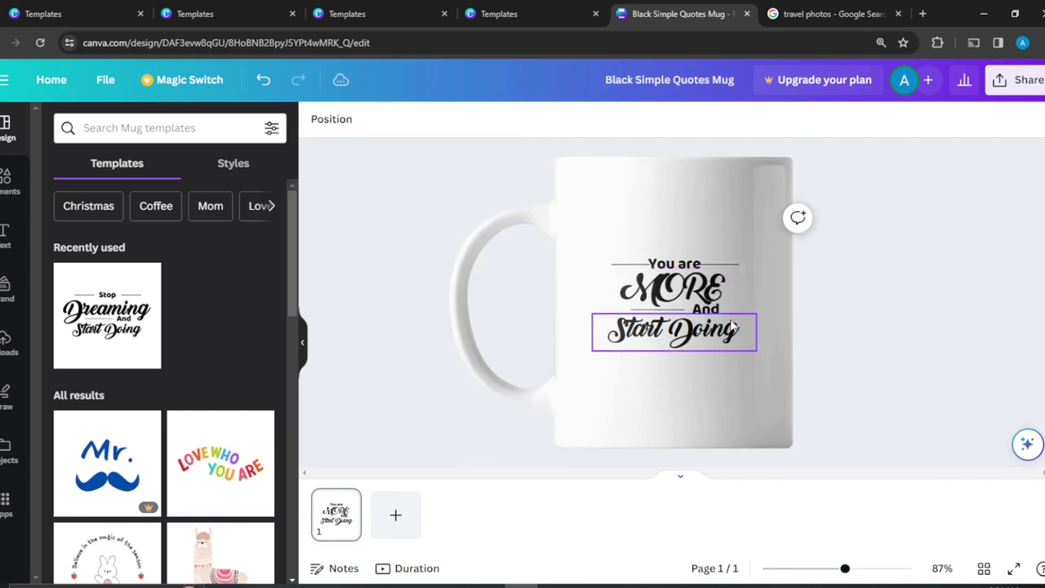
- Change the word 'And' to 'Than'
click(712, 309)
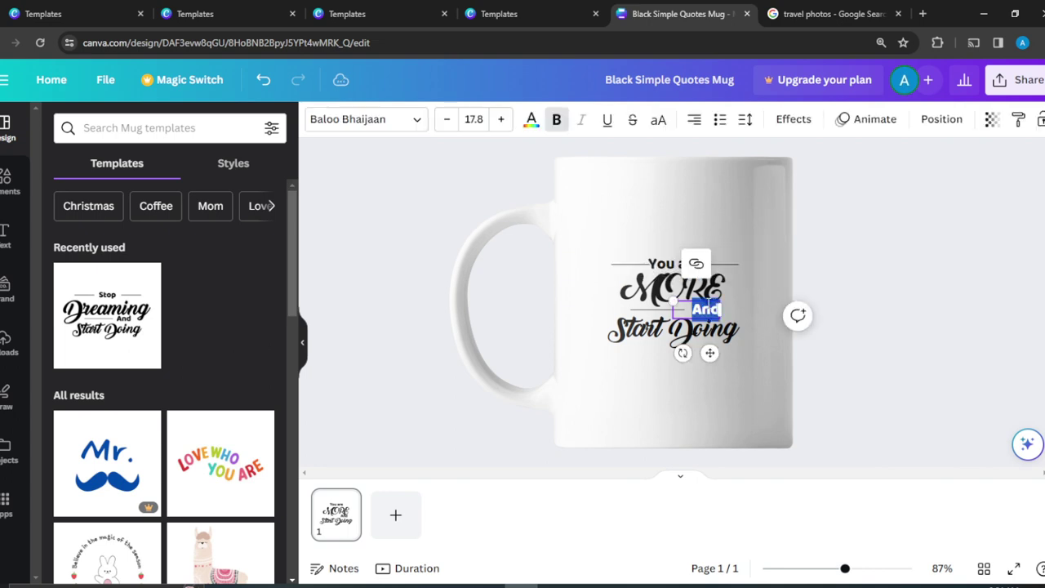
text(1)
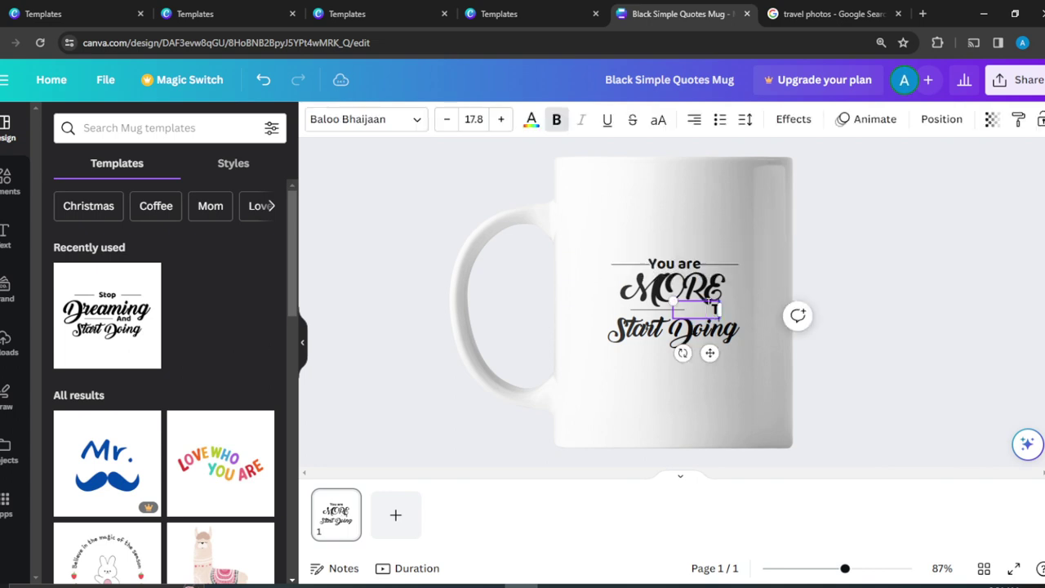
text(han)
click(895, 309)
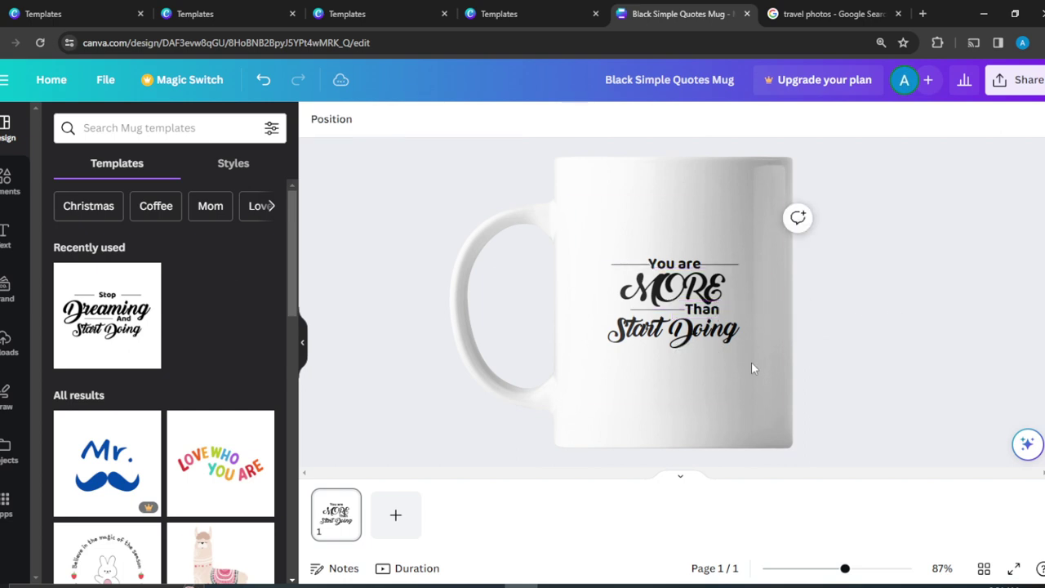
- Replace 'Start Doing' with 'THIS' and align it under Than
click(700, 330)
double_click(700, 330)
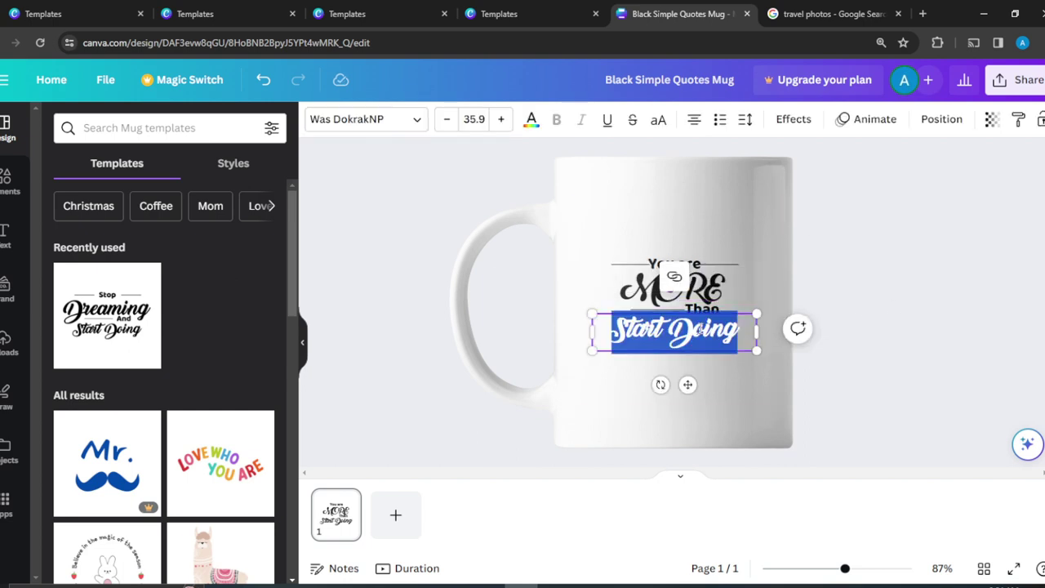
text(THIS)
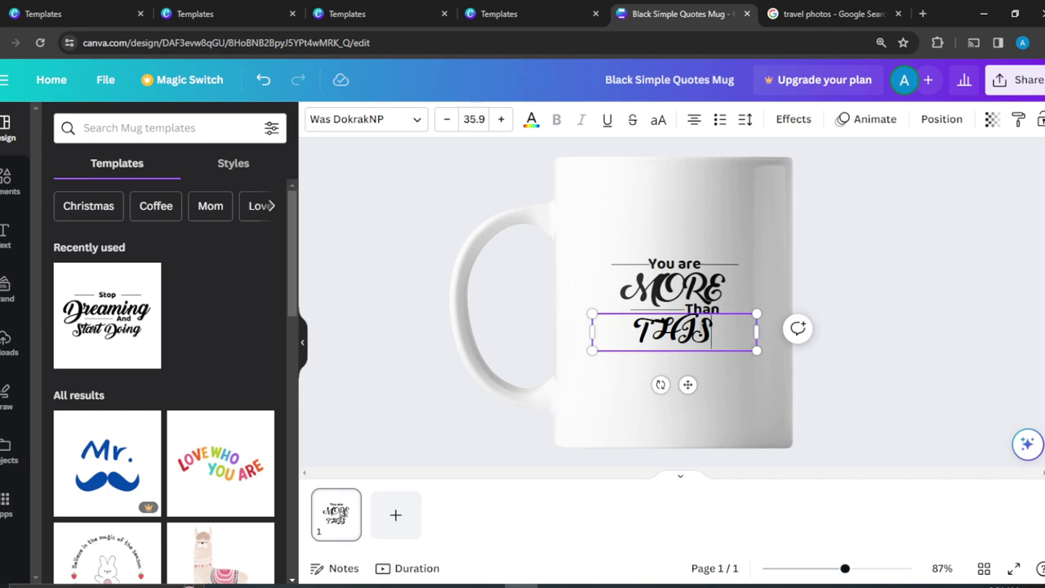
key(BackSpace)
key(BackSpace)
text(IS)
click(814, 352)
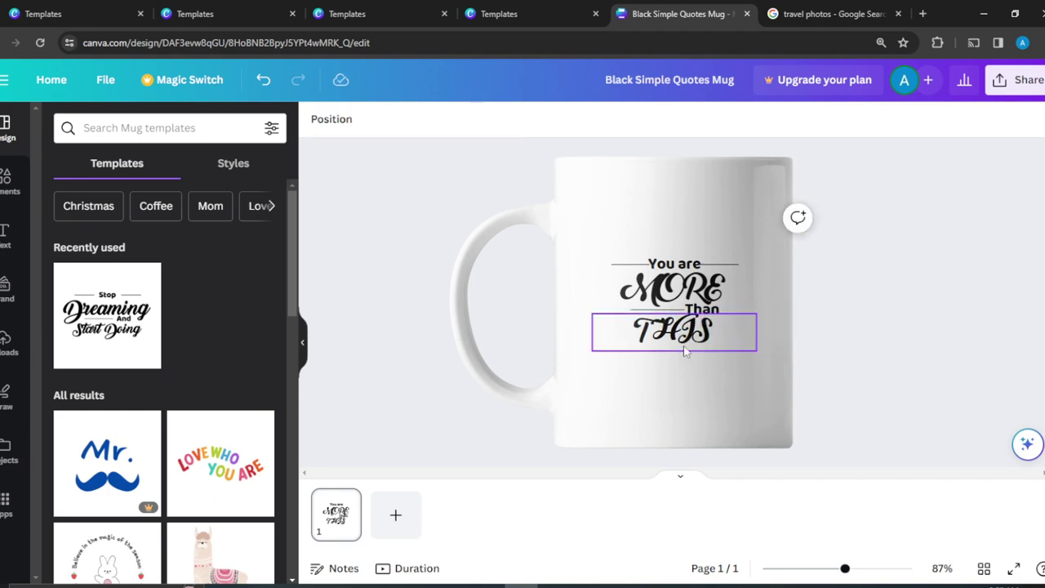
drag(687, 337, 682, 331)
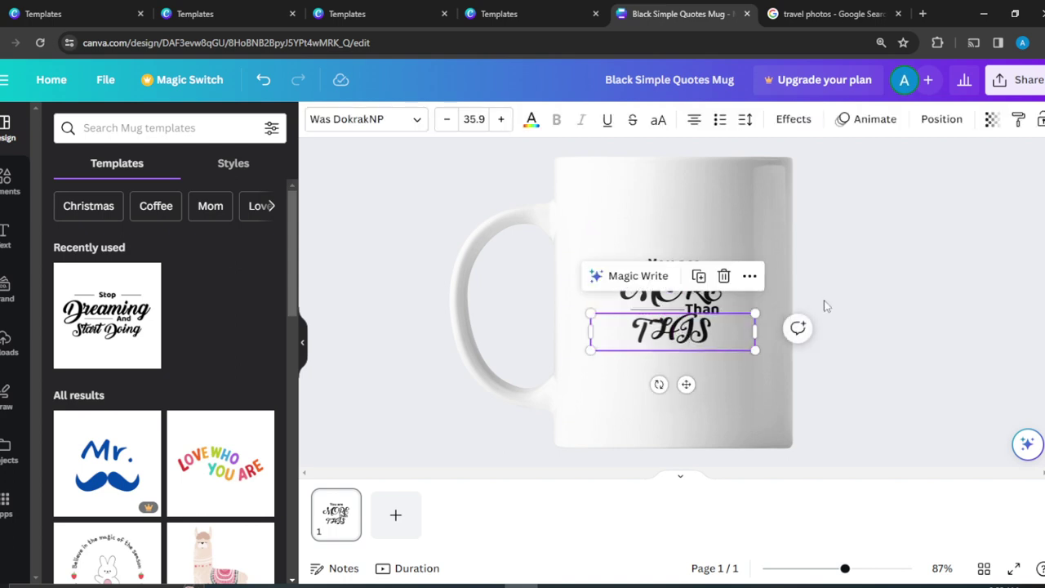
click(871, 297)
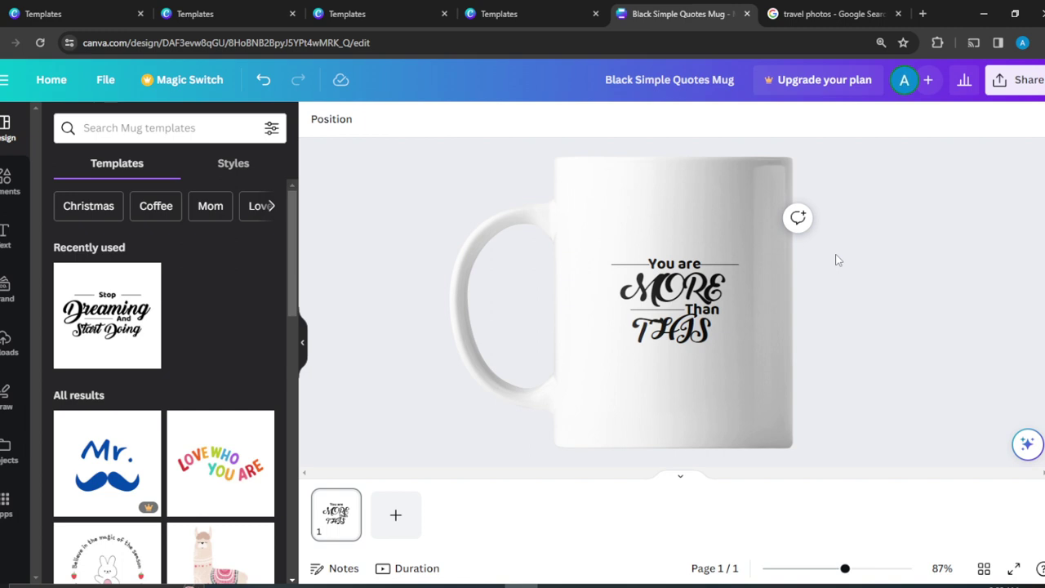
- Colour the 'You are' line dark cobalt blue
click(674, 264)
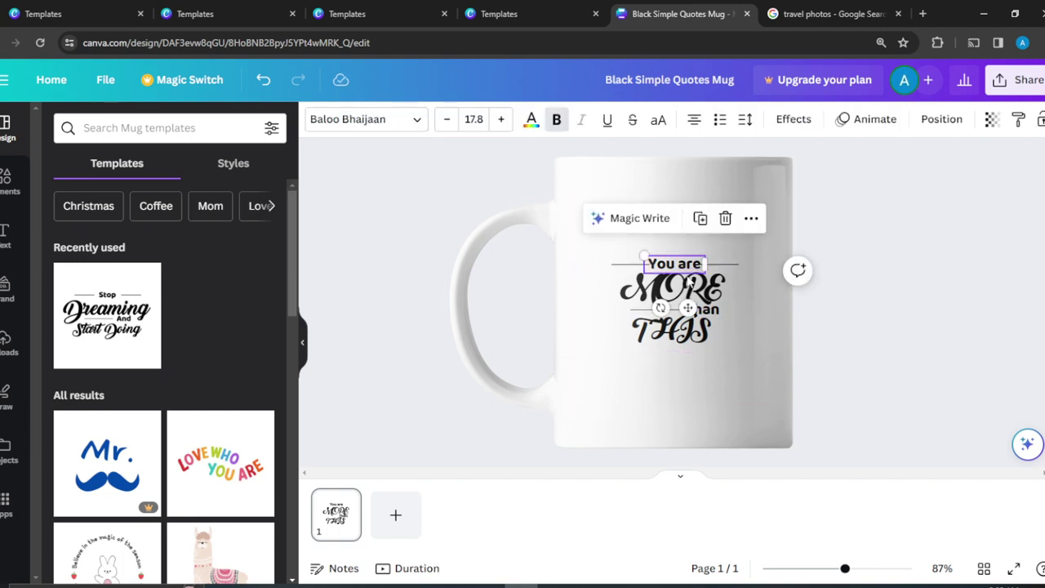
click(532, 120)
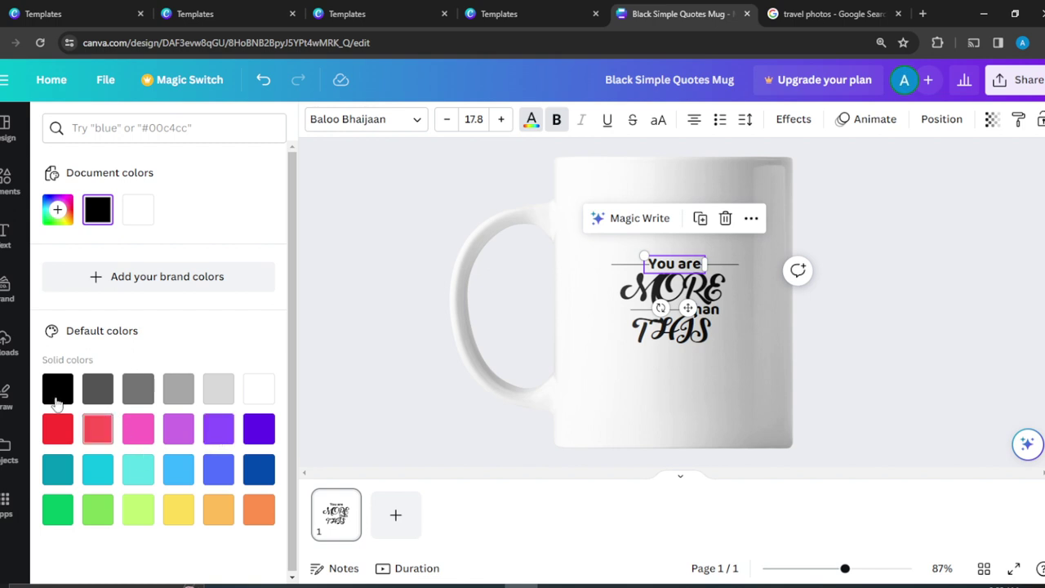
click(259, 470)
key(Escape)
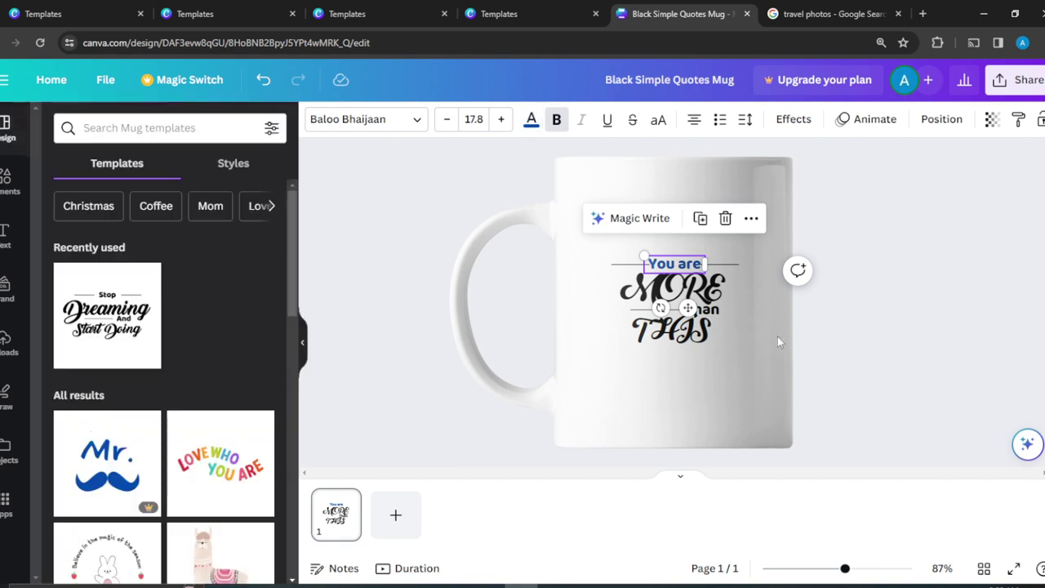
click(689, 335)
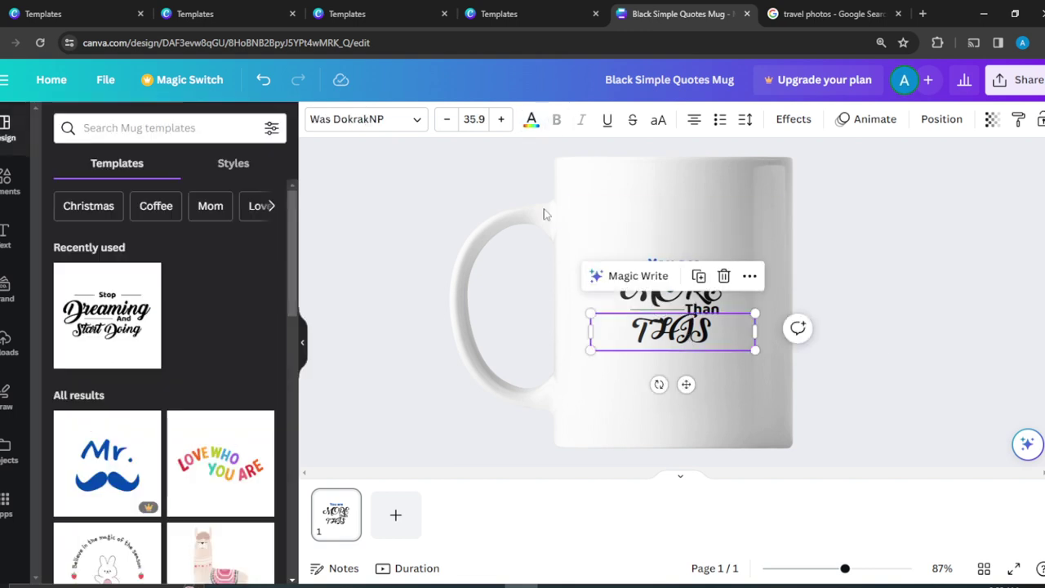
- Apply the same dark blue document colour to 'Than'
click(929, 223)
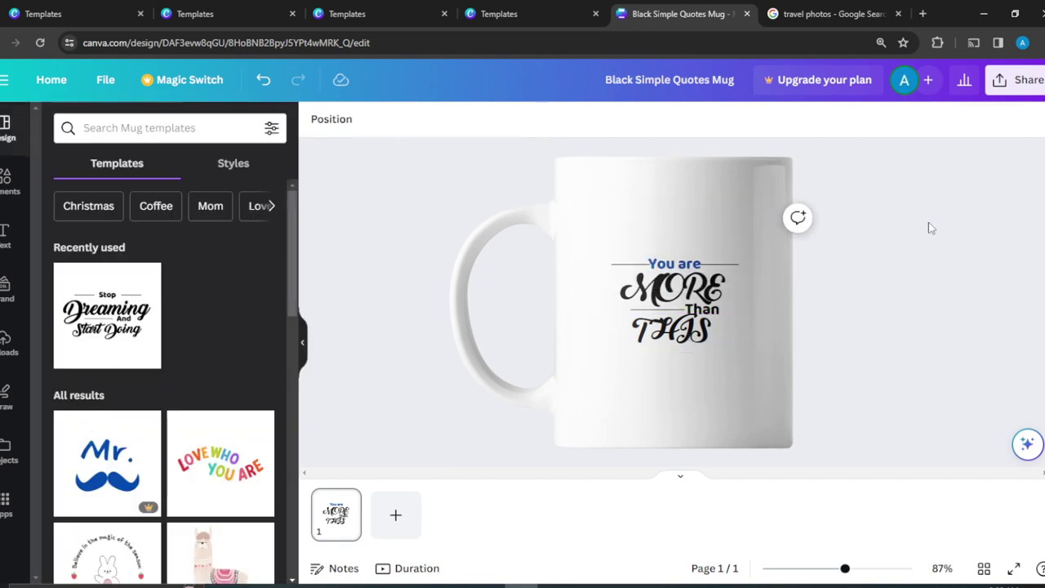
click(700, 314)
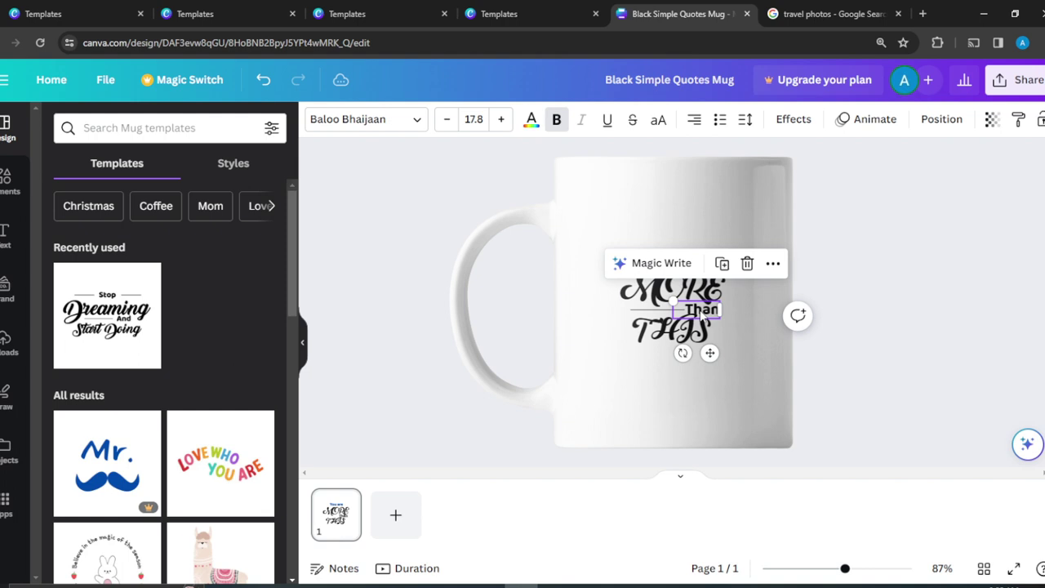
click(532, 119)
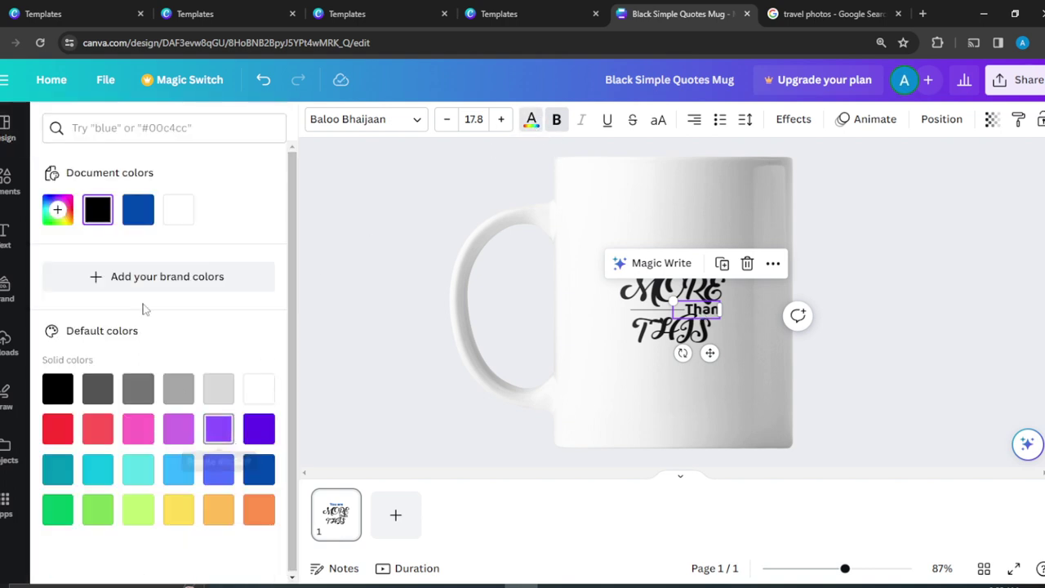
click(138, 209)
key(Escape)
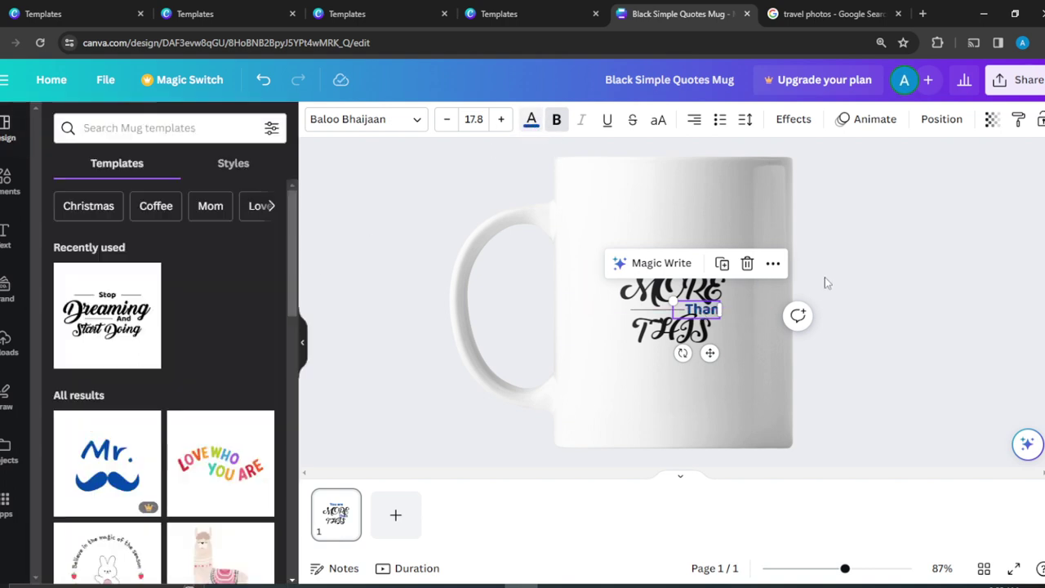
click(865, 221)
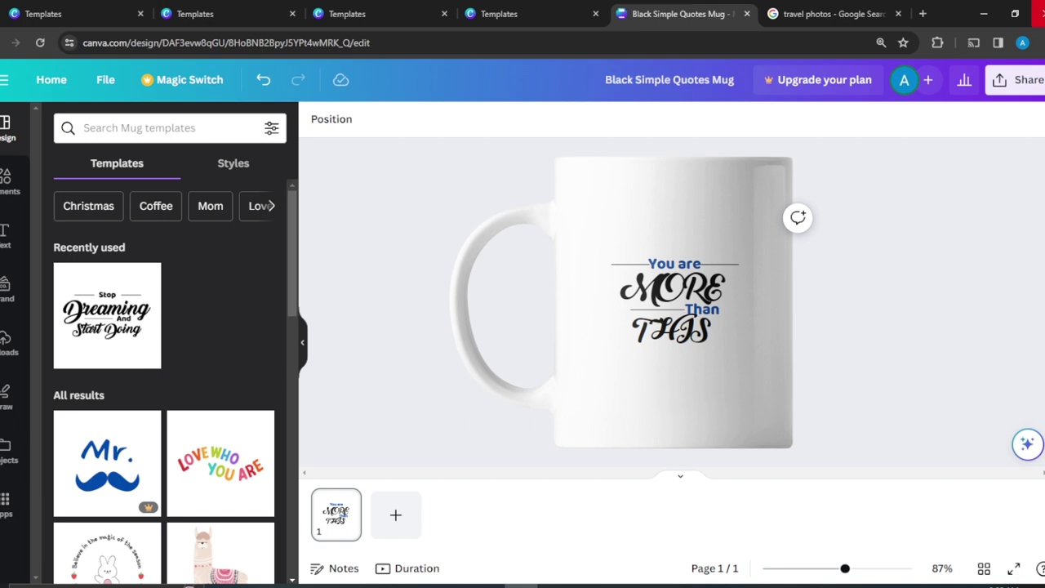
click(1023, 82)
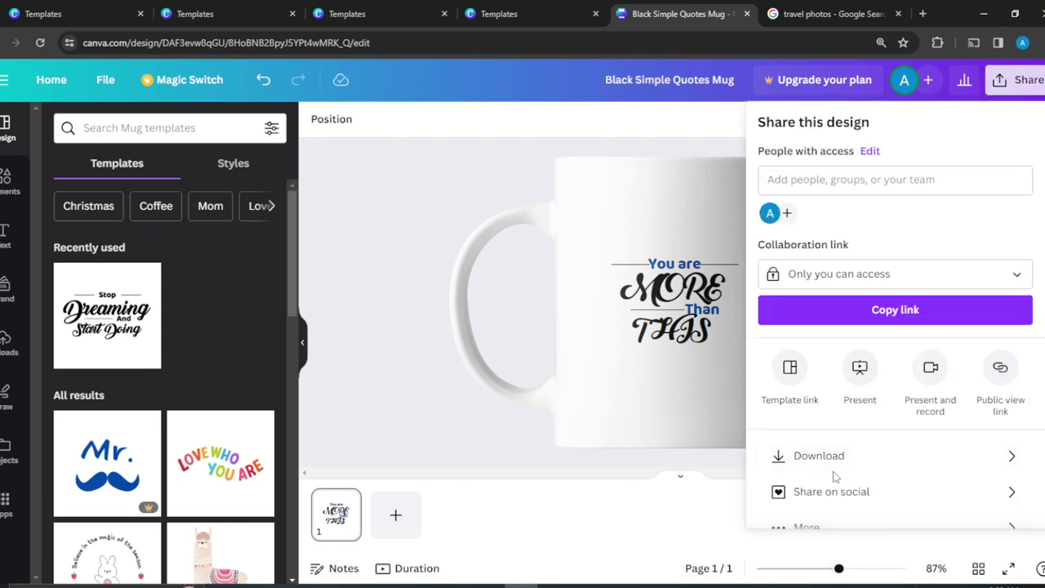
click(590, 565)
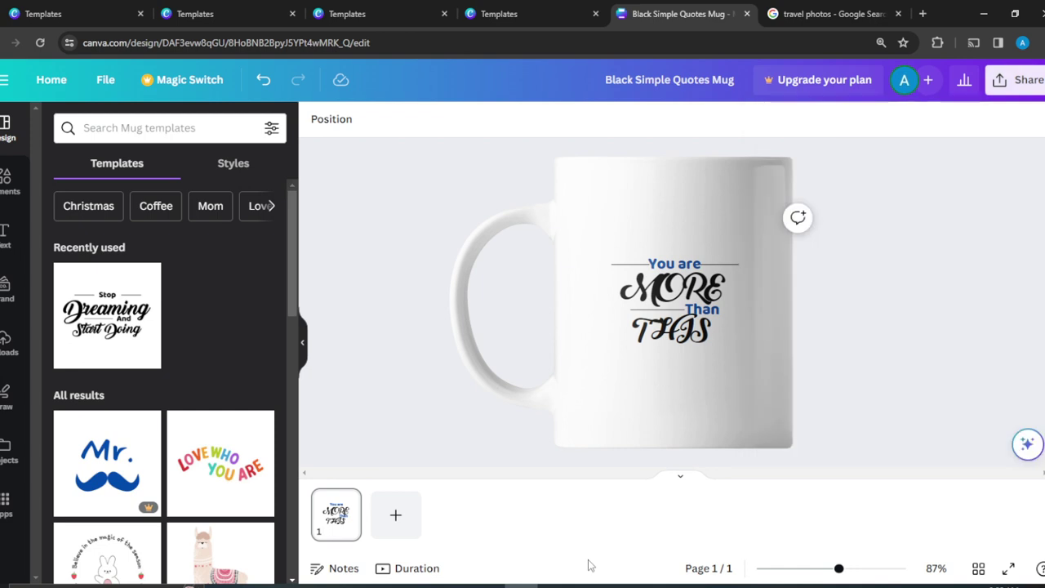